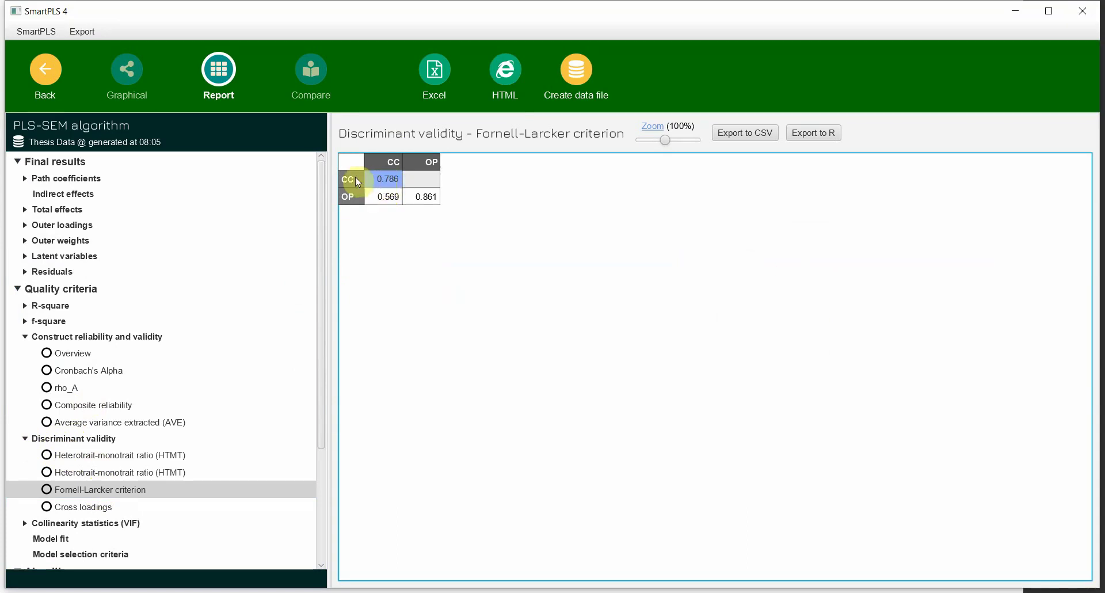
Check CC's average variance extracted in the reliability overview and compare CC's Fornell-Larcker diagonal value with its correlation with OP
left_click(80, 353)
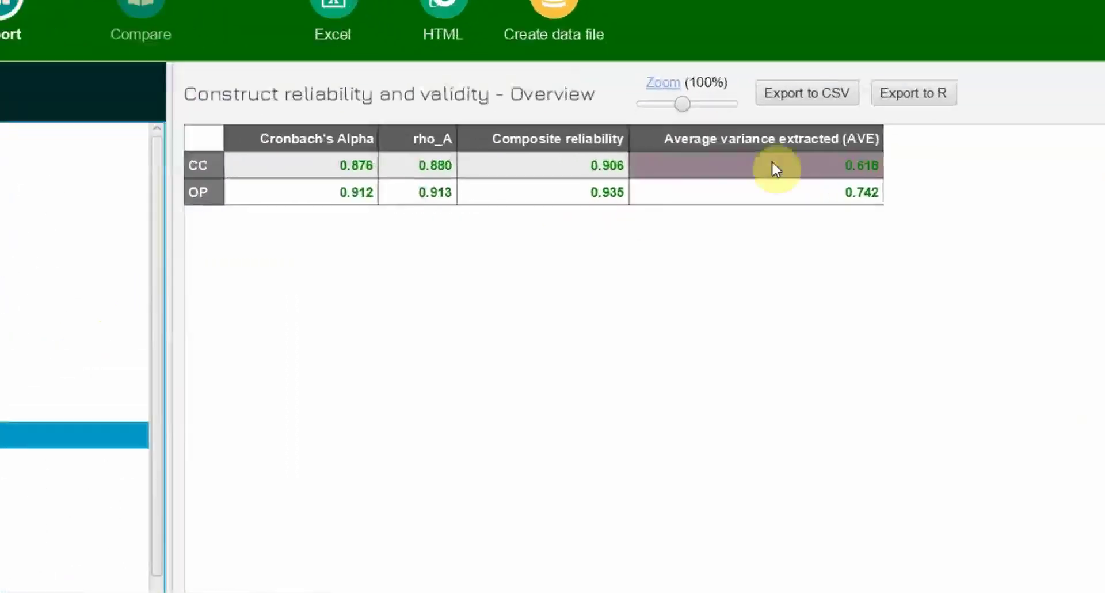
left_click(867, 169)
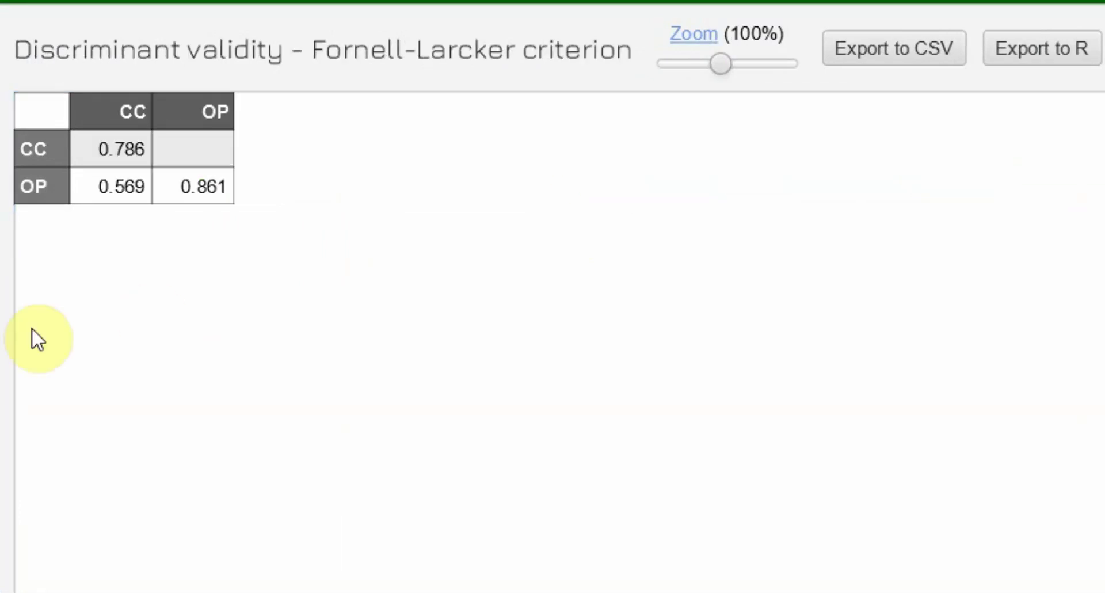
left_click(119, 153)
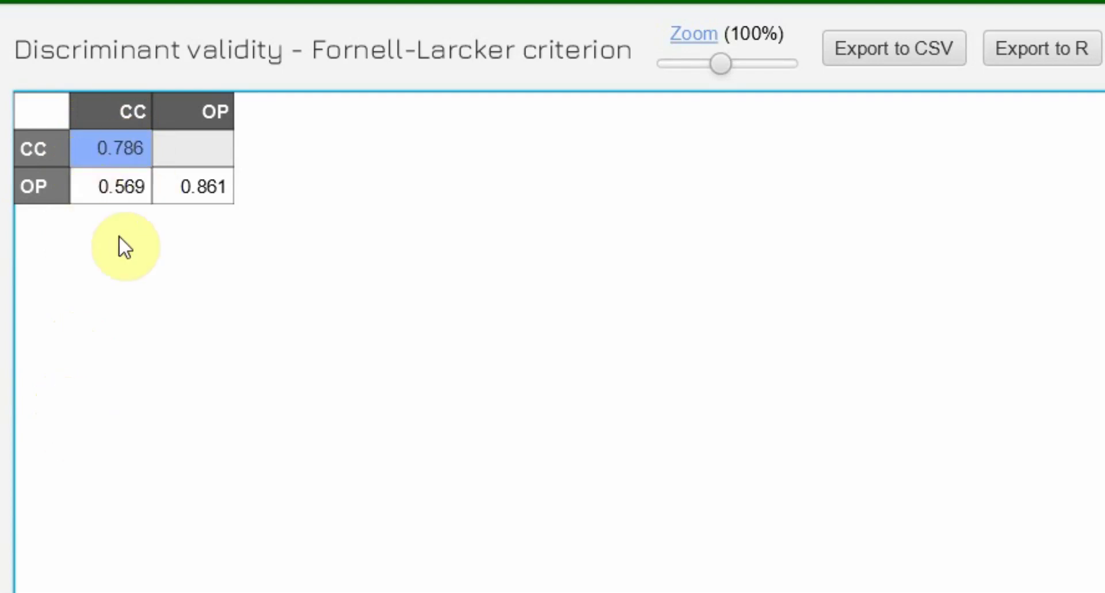
left_click(102, 189)
left_click(109, 157)
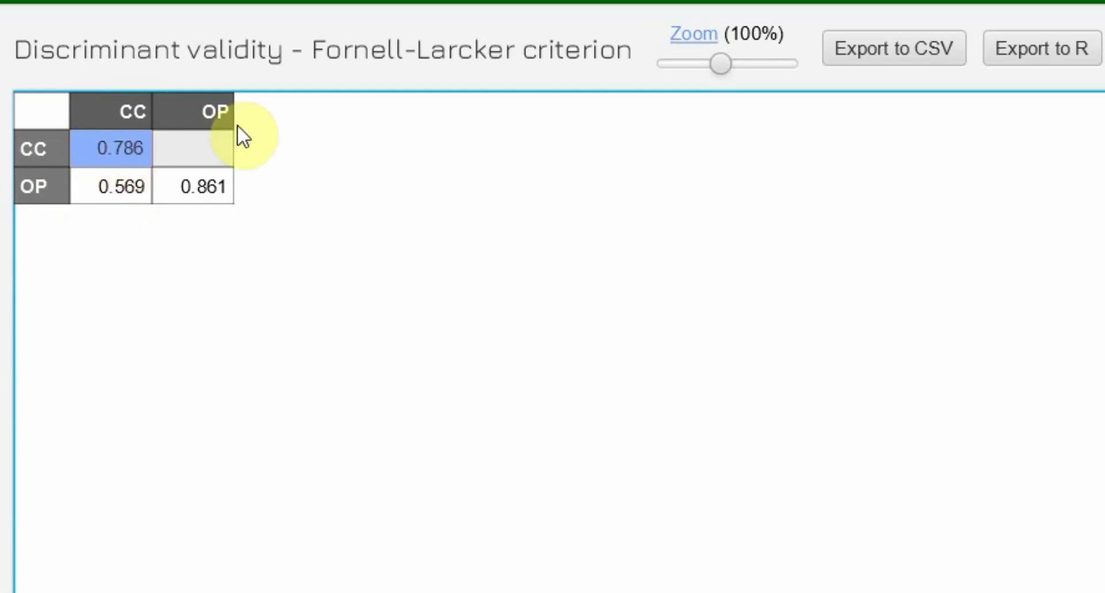
Compare OP's diagonal value in the Fornell-Larcker table with the correlation between CC and OP
left_click(200, 195)
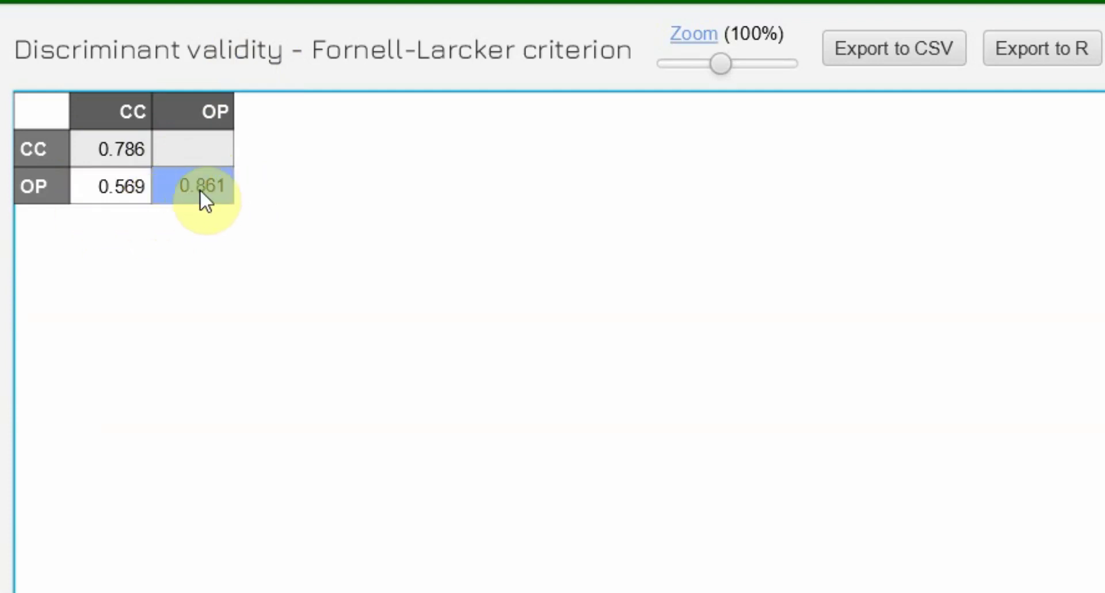
left_click(132, 189)
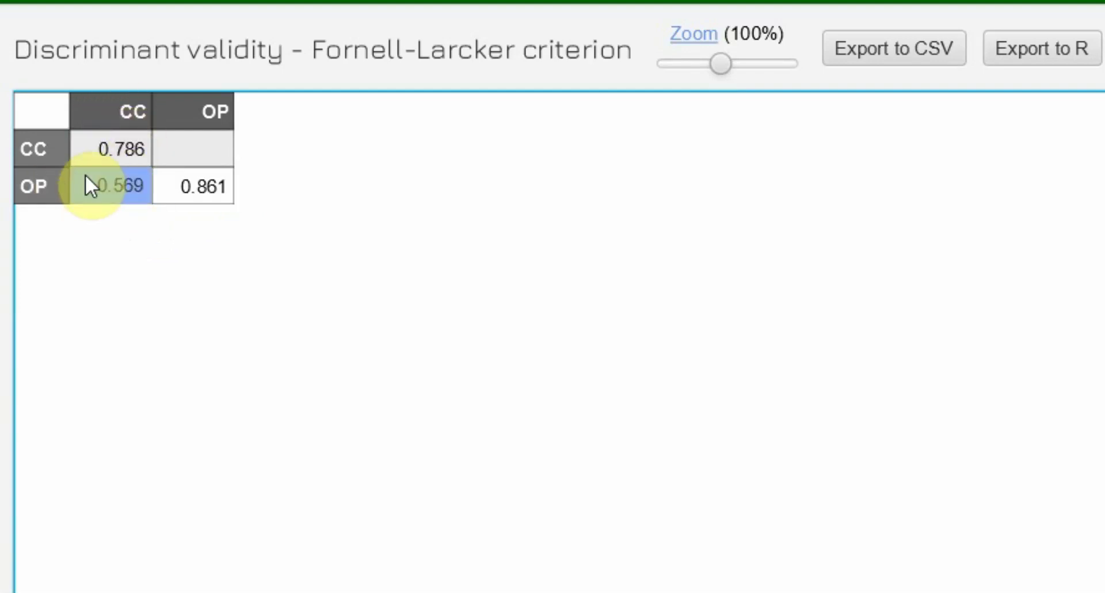
left_click(113, 185)
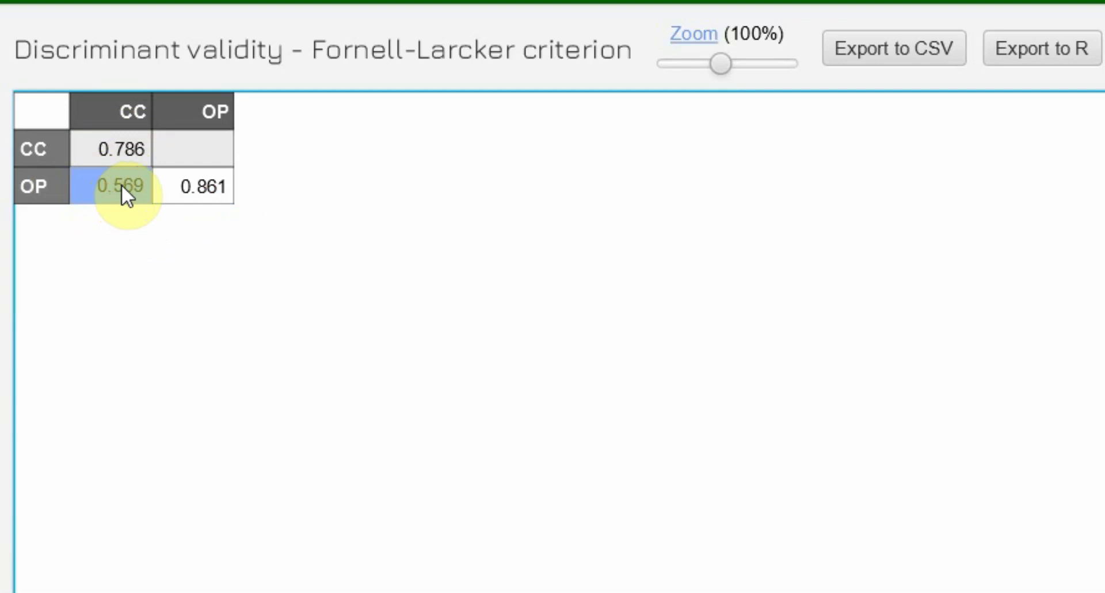
left_click(172, 145)
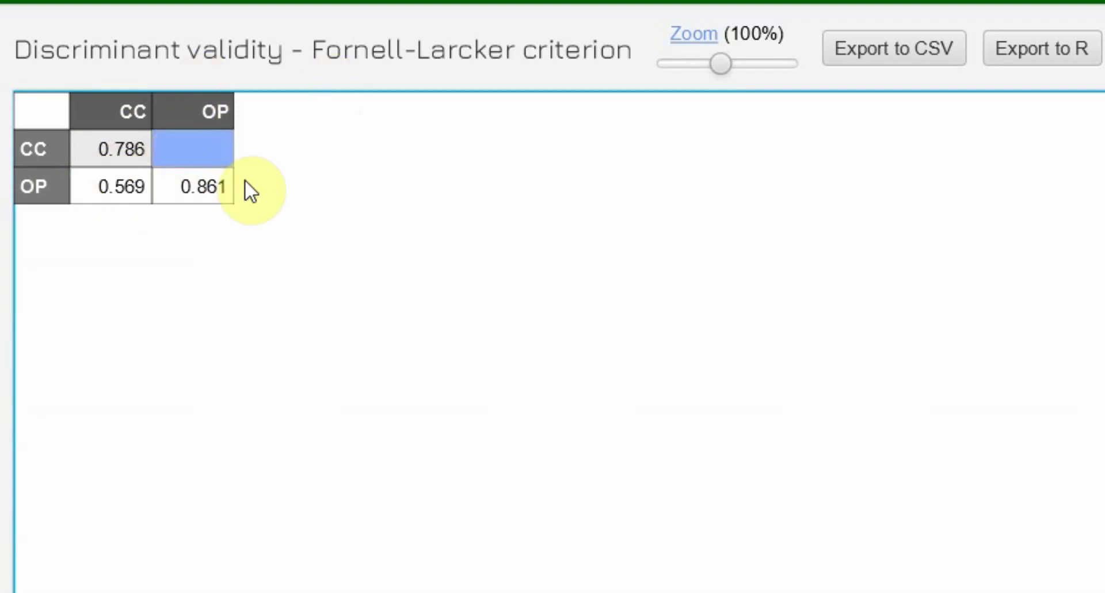
left_click(182, 140)
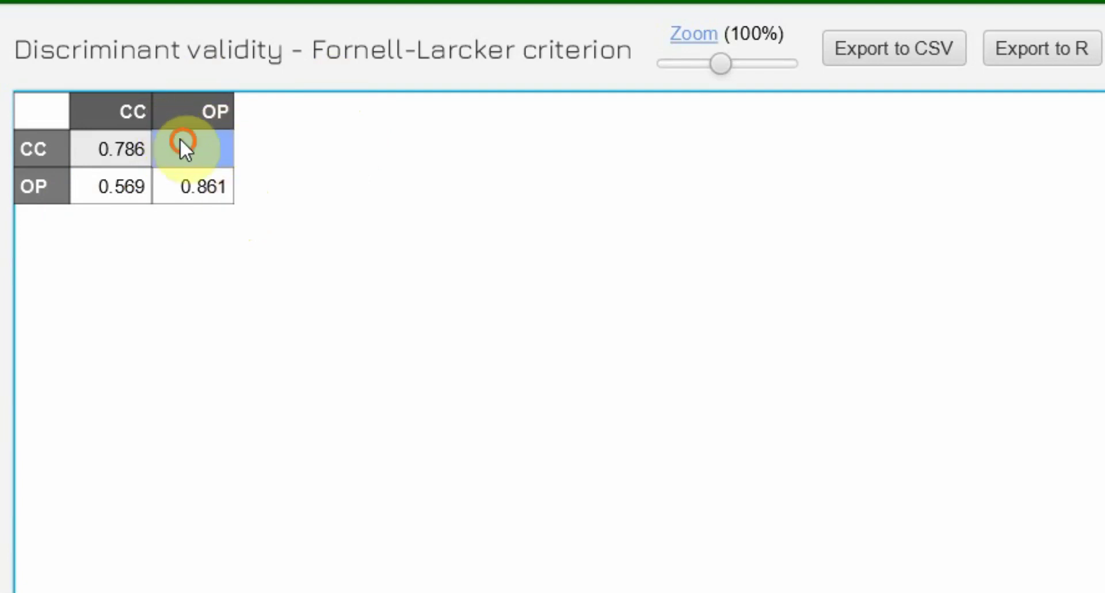
left_click(125, 198)
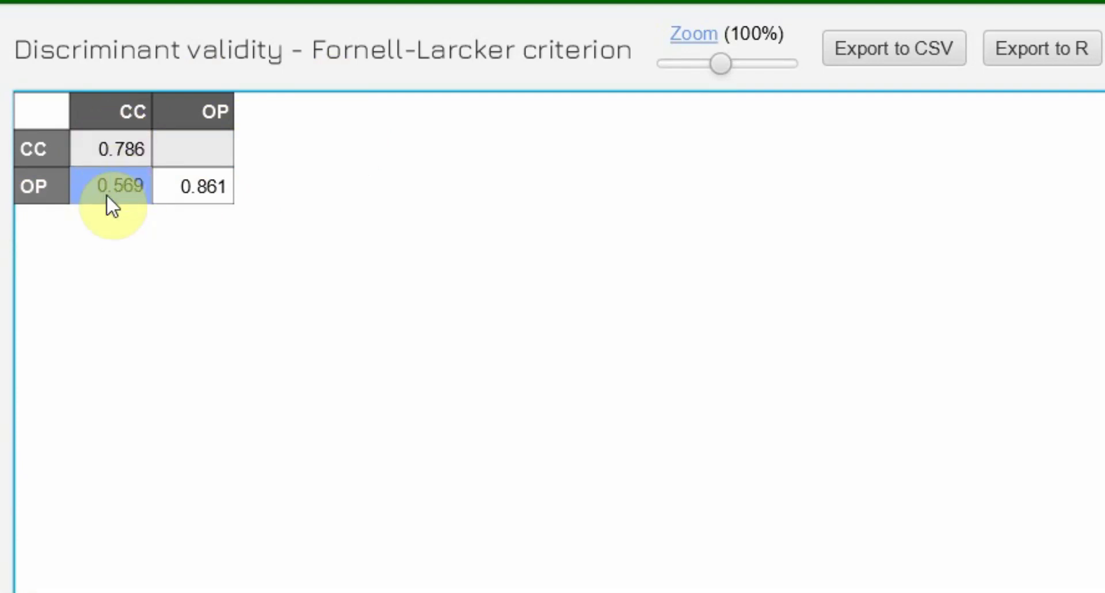
left_click(184, 153)
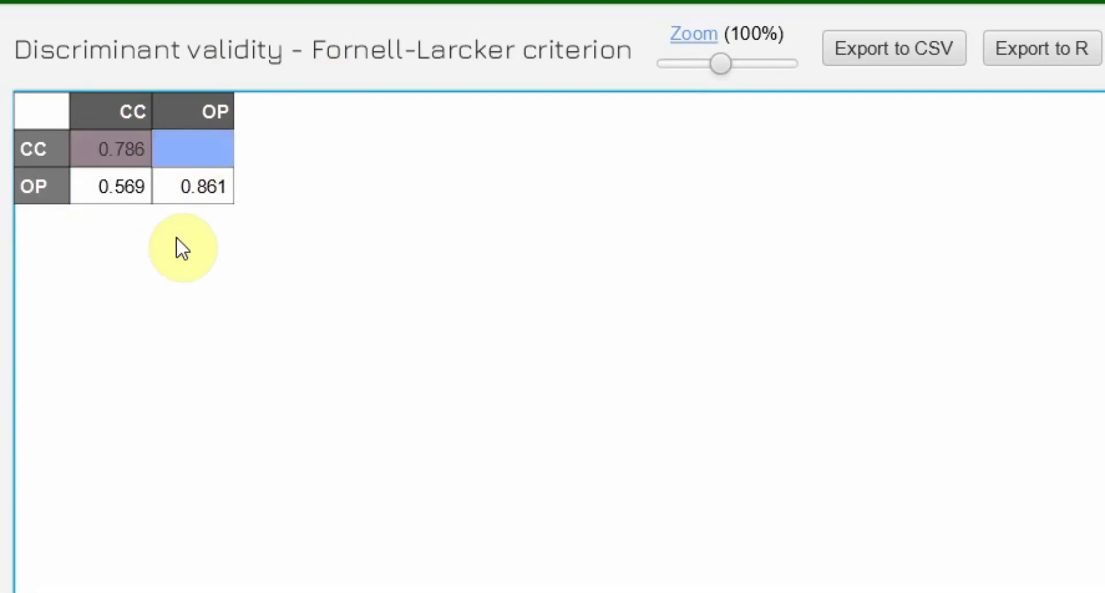
Return to the model and add a latent variable OL below CC and OP, with OL1 to OL7 as its indicators
left_click(45, 69)
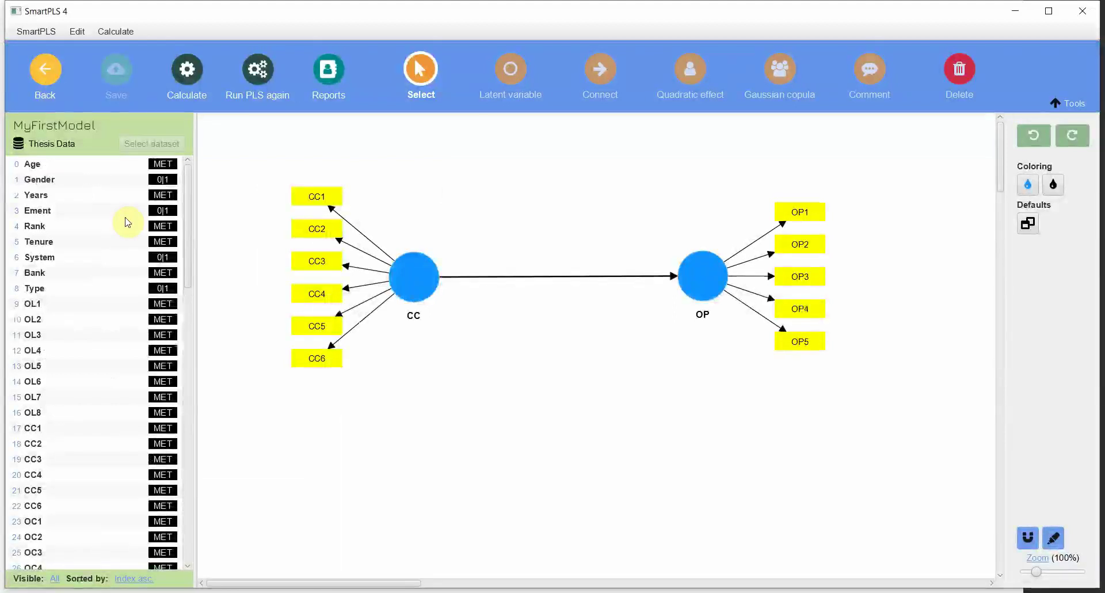
mouse_move(190, 240)
left_mouse_down()
mouse_move(200, 299)
mouse_move(198, 242)
left_mouse_up()
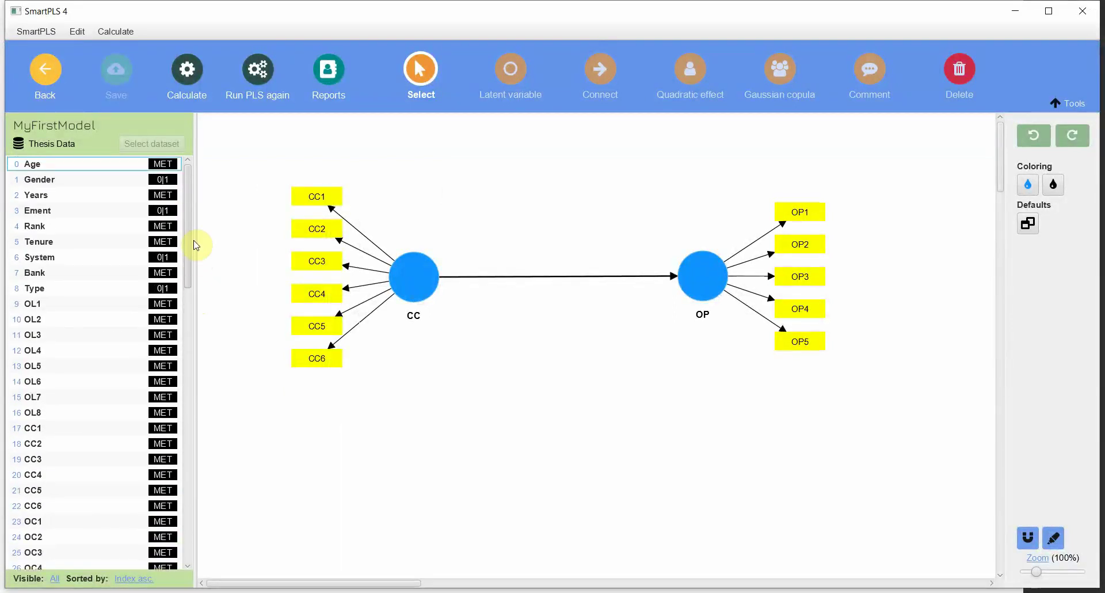
left_click(58, 305)
key("shift+Down")
key("shift+Down")
key("shift+Down")
key("shift+Down")
key("shift+Down")
key("shift+Down")
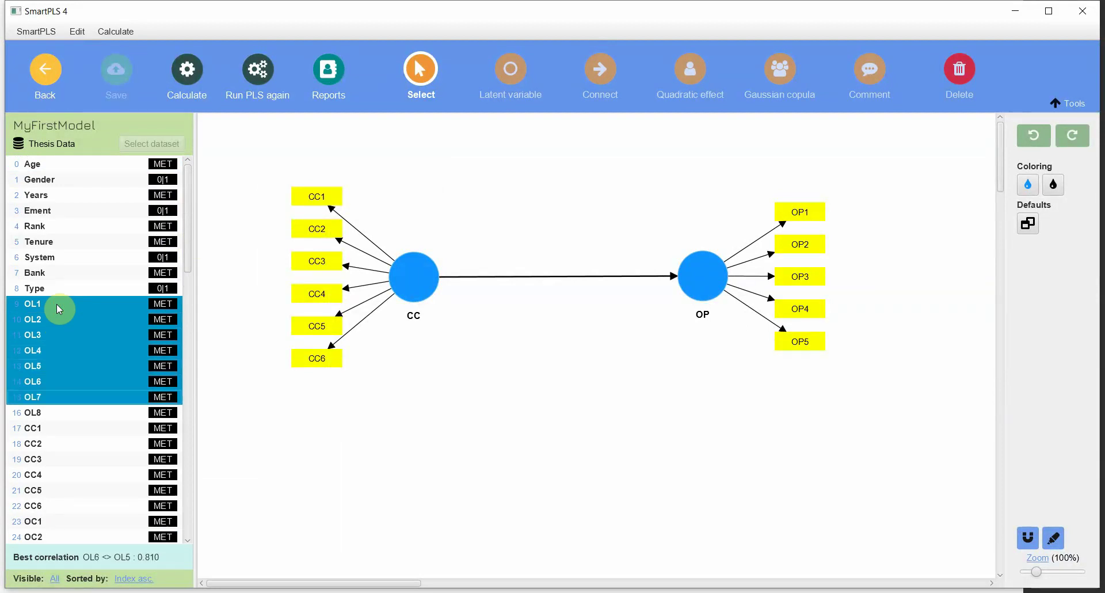
left_click_drag(57, 308, 506, 407)
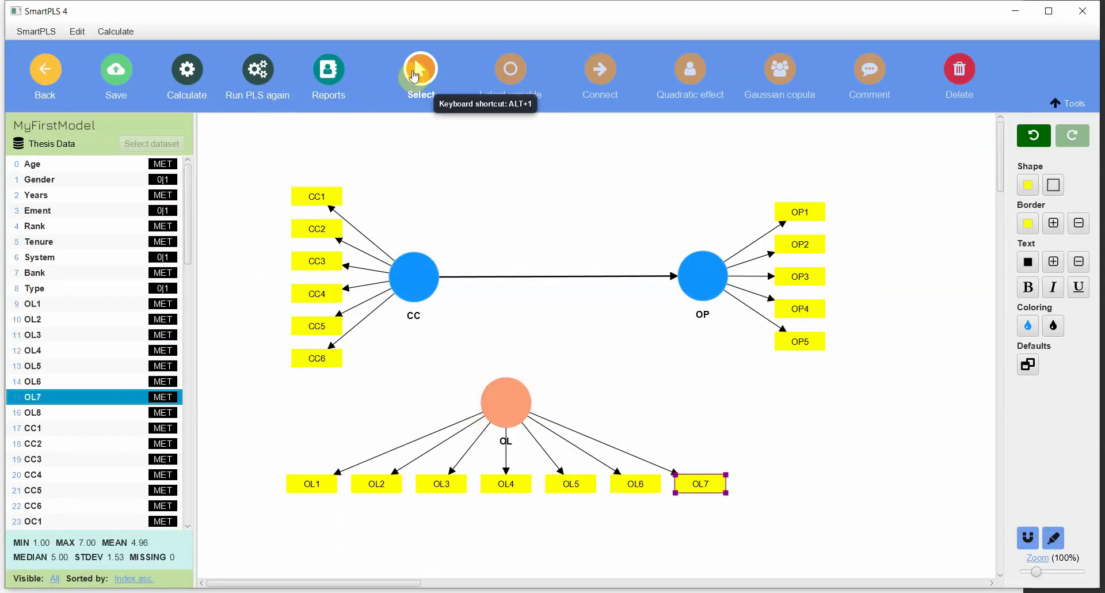
Draw a path from OL to OP and run the PLS-SEM algorithm on the extended model
left_click(601, 69)
left_click_drag(521, 400, 712, 277)
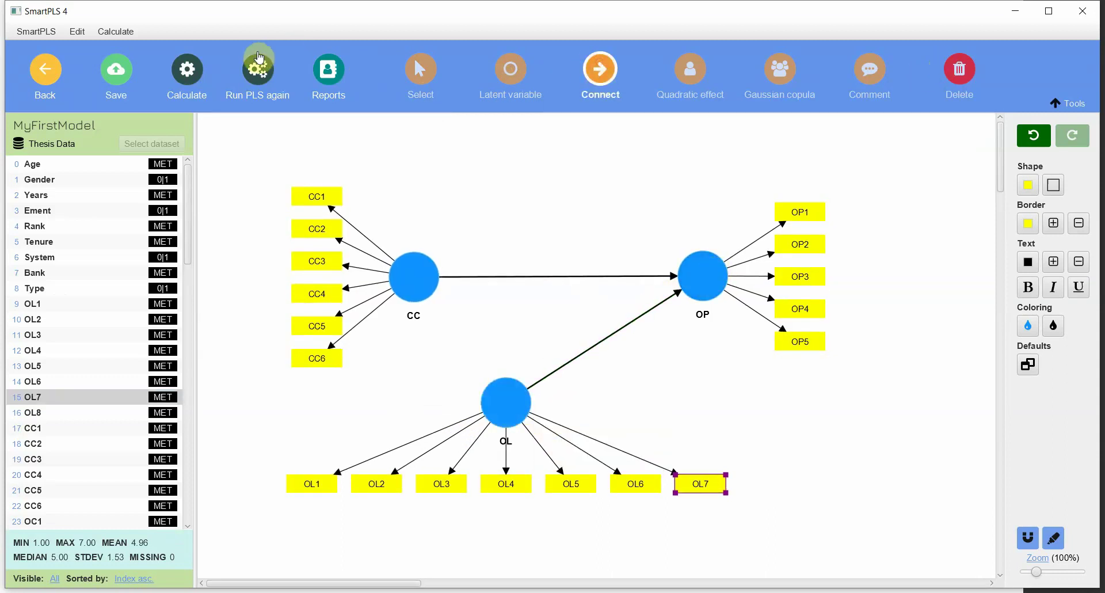
left_click(190, 72)
left_click(279, 95)
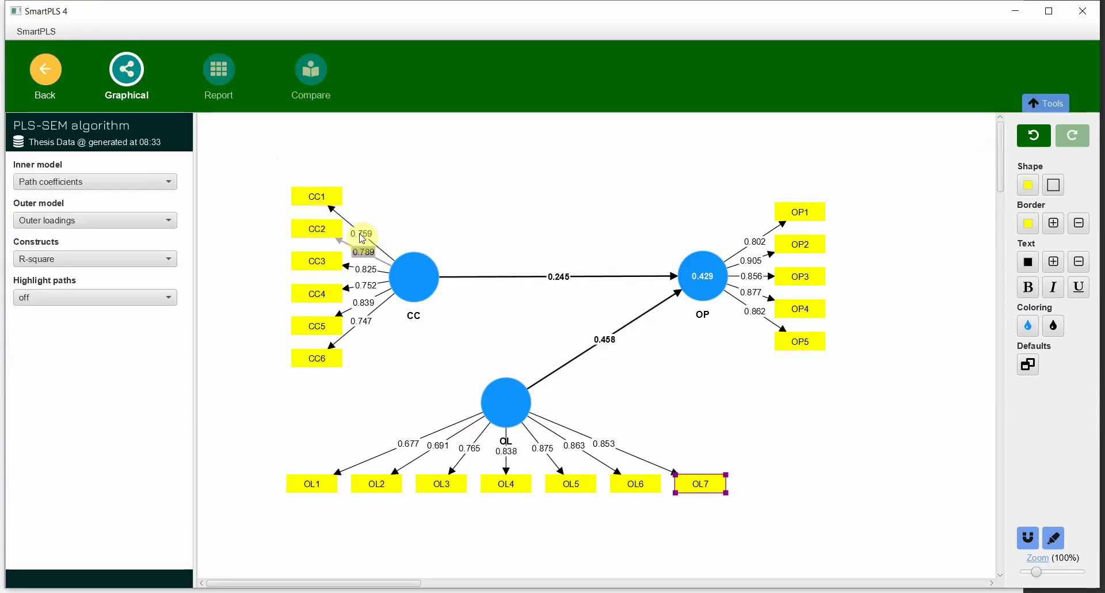
Open the Fornell-Larcker criterion under discriminant validity in the new results report
left_click(219, 68)
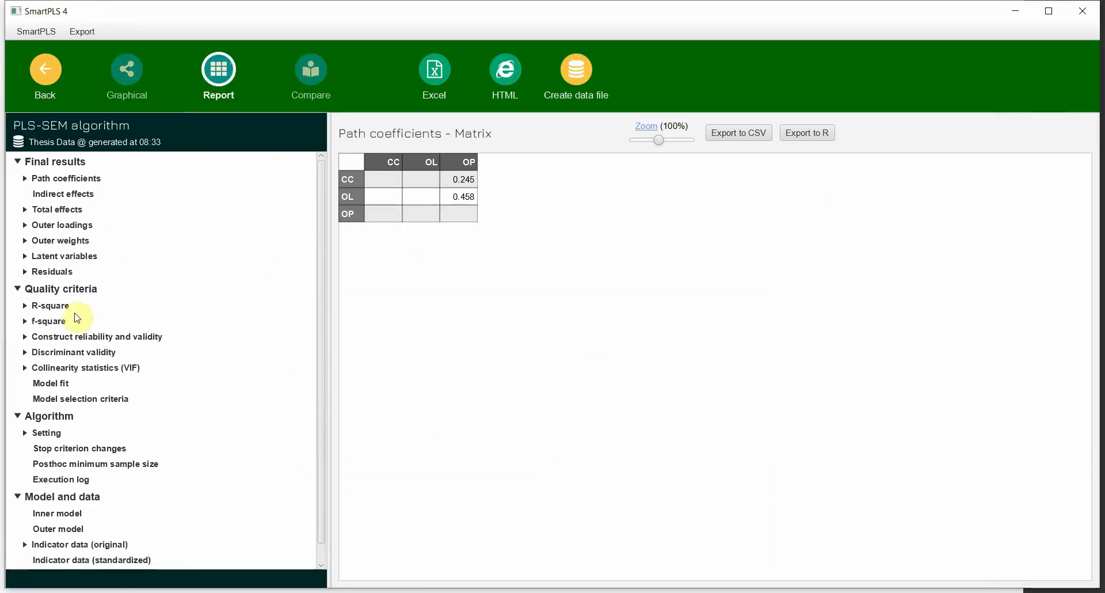
left_click(24, 352)
left_click(79, 403)
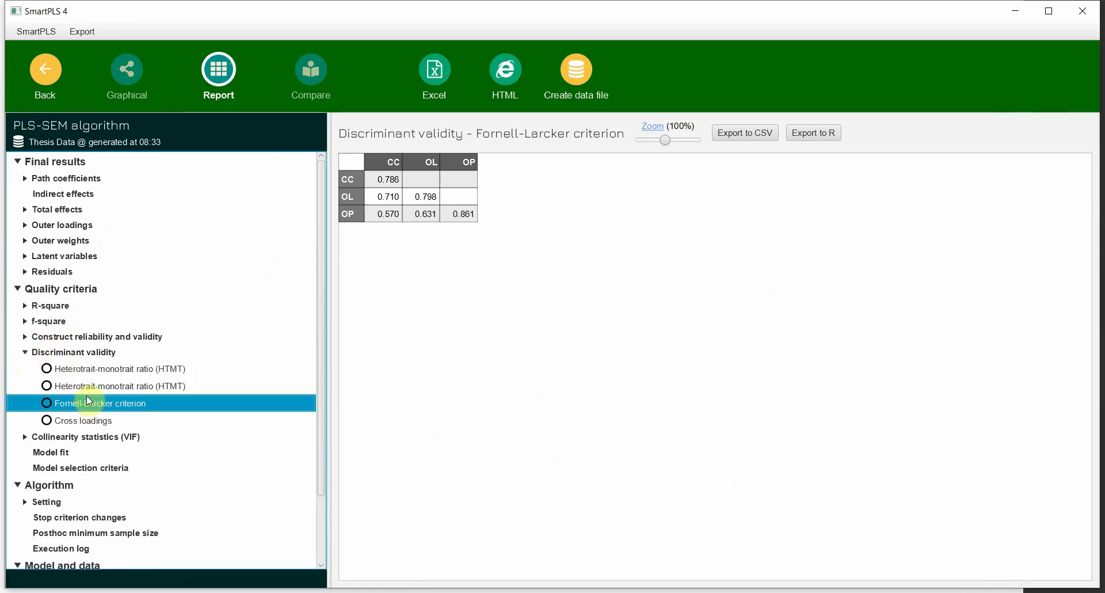
Compare the diagonal values of CC and OL with their correlations in the three-construct Fornell-Larcker table
left_click(393, 177)
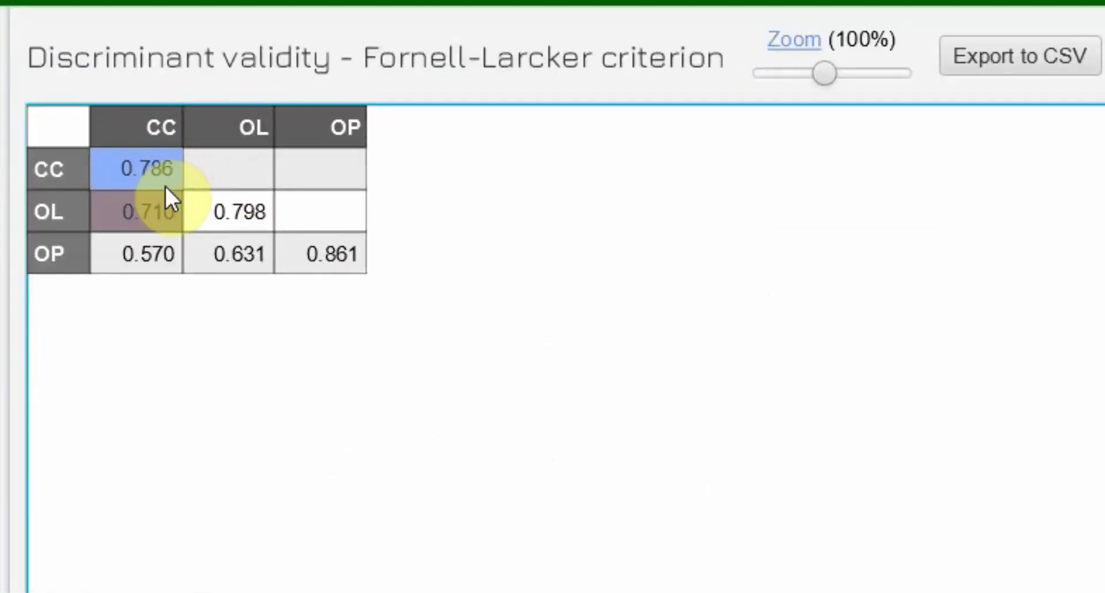
left_click(201, 221)
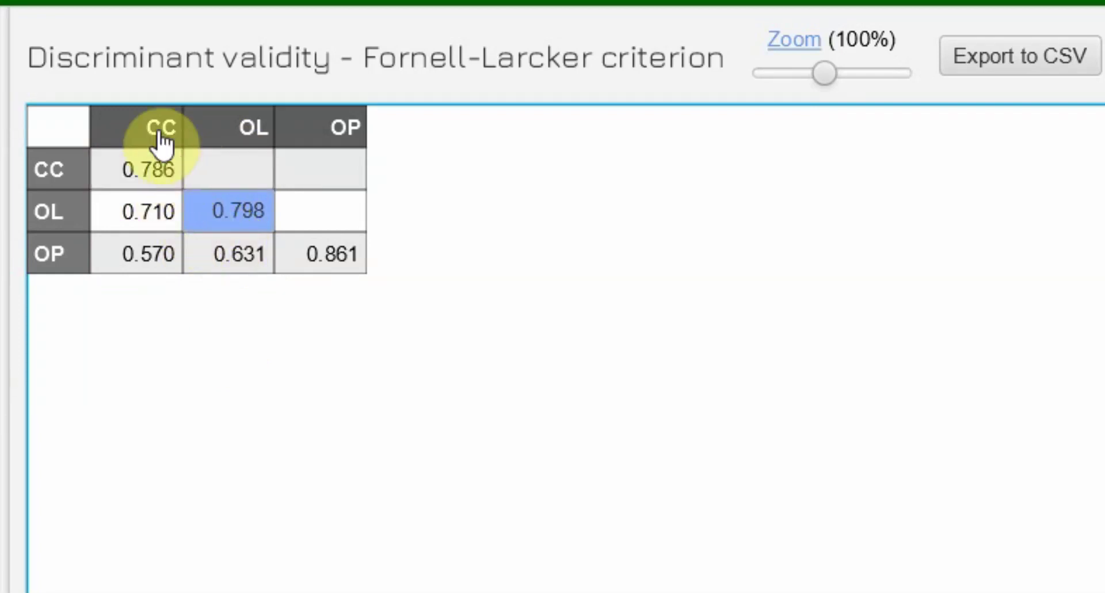
left_click(148, 205)
left_click(218, 163)
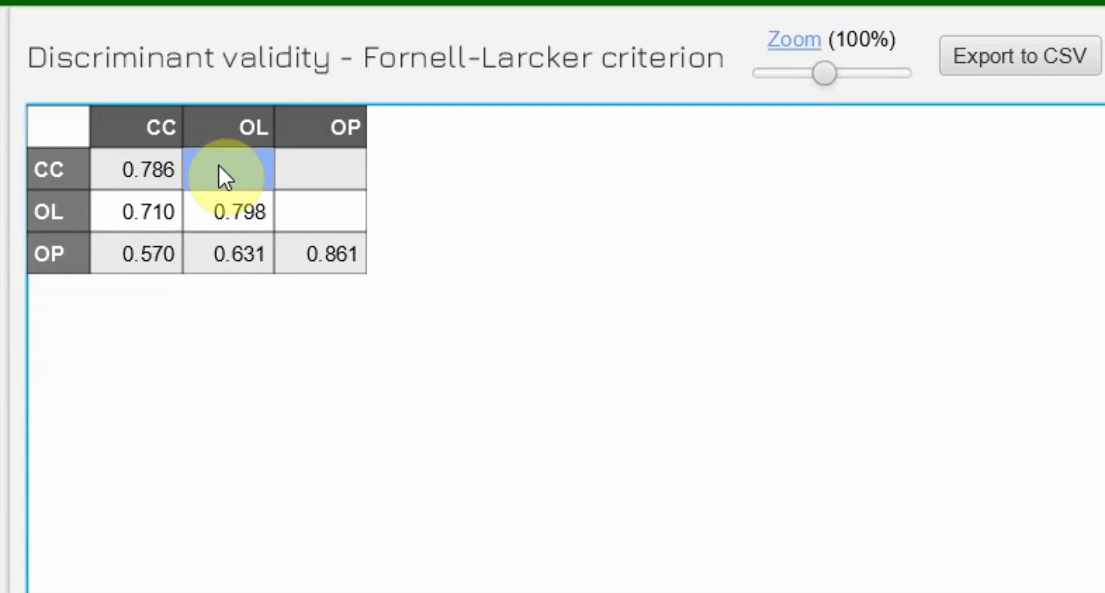
left_click(256, 210)
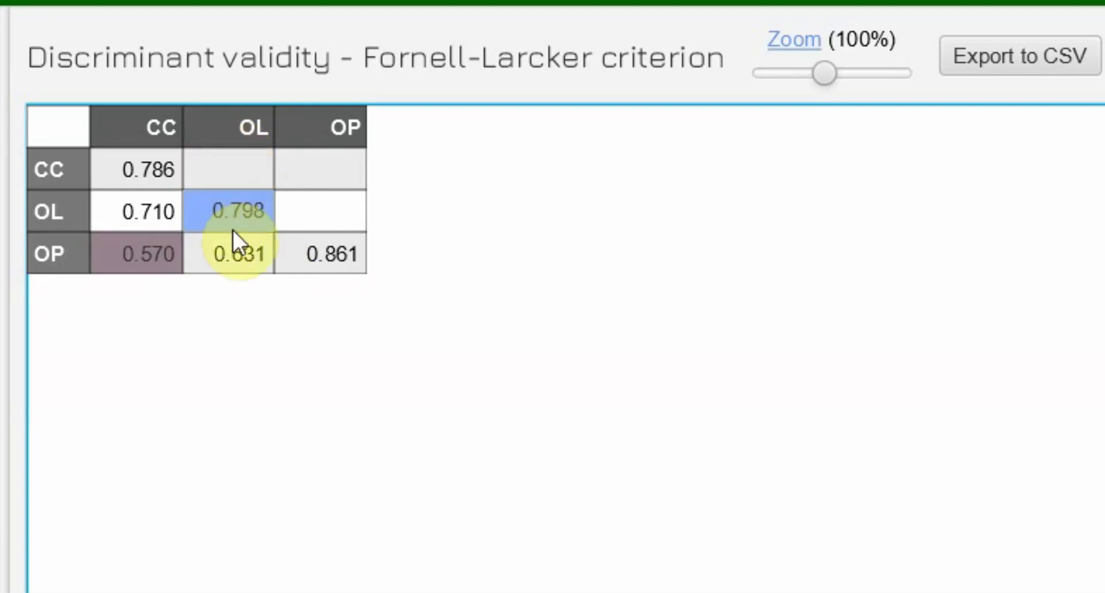
left_click(641, 275)
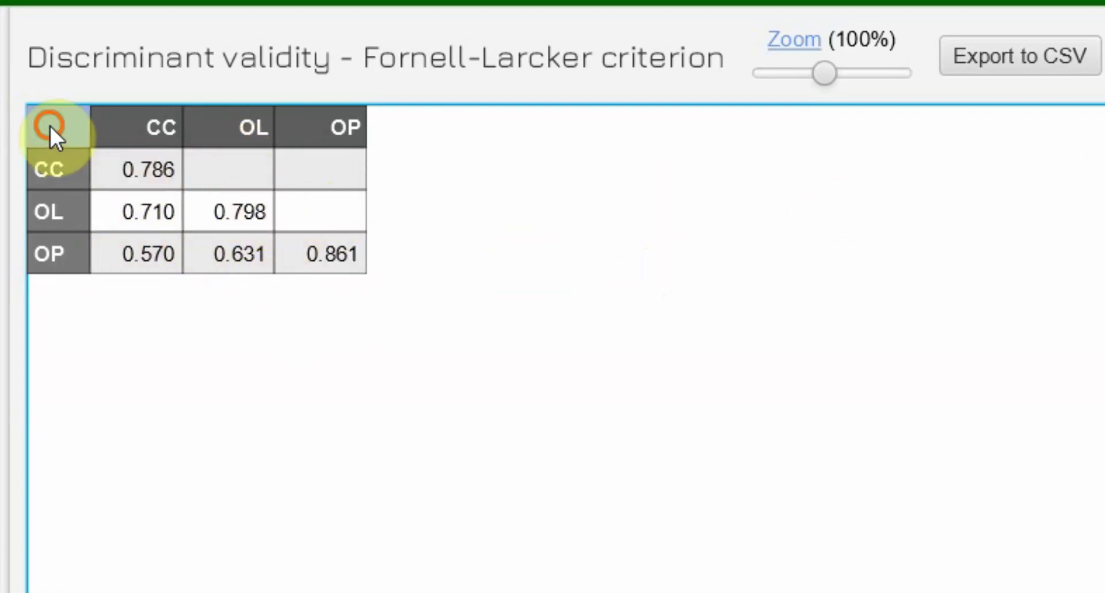
Copy the entire Fornell-Larcker table including its headers and paste it at cell A1 of a blank Excel workbook
left_click_drag(50, 123, 323, 260)
right_click(259, 173)
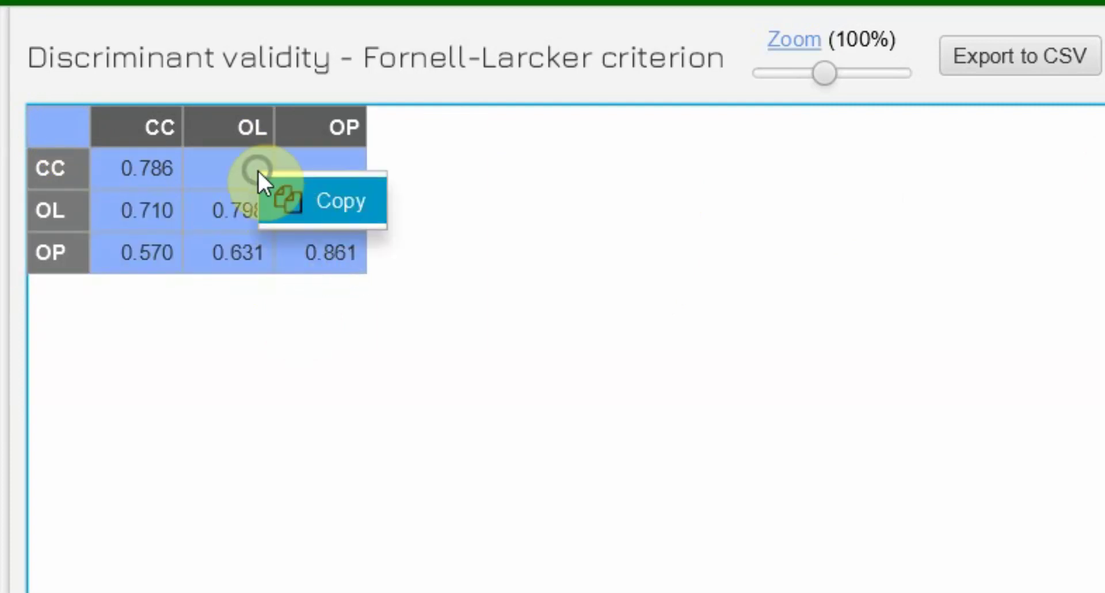
left_click(311, 199)
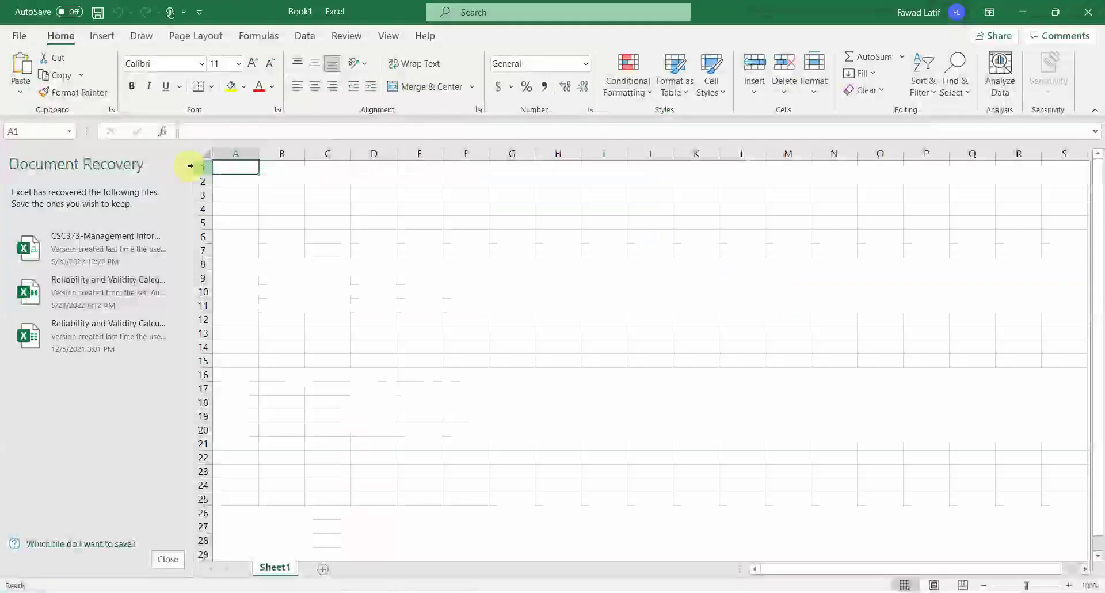
key("ctrl+v")
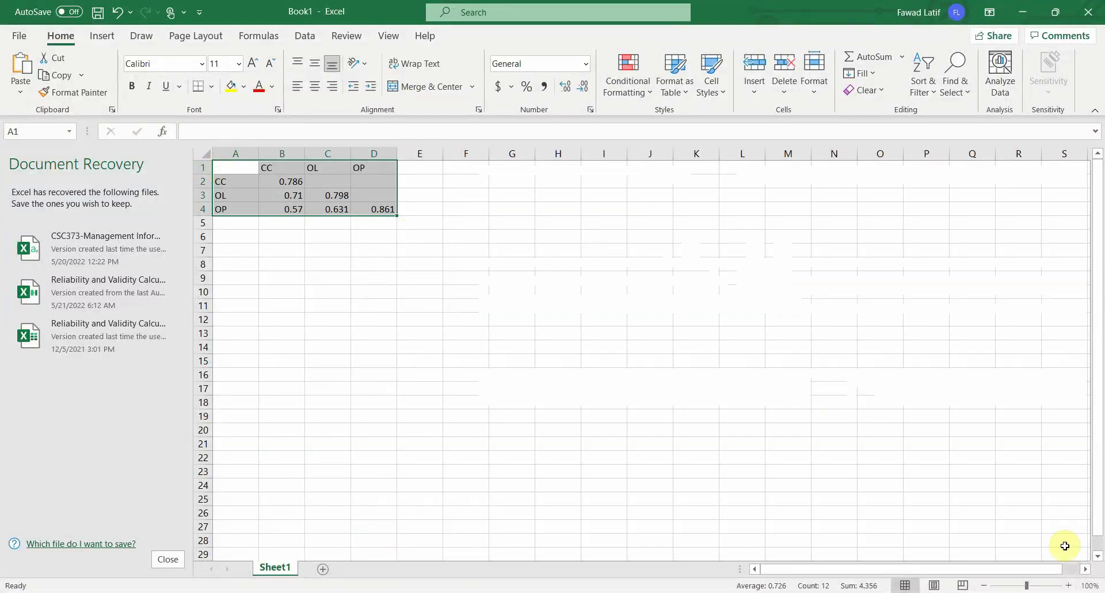
Format the diagonal values in cells B2, C3 and D4 as bold italic
left_click(1067, 586)
left_click(1068, 585)
left_click(1068, 586)
left_click(1068, 585)
left_click(1068, 585)
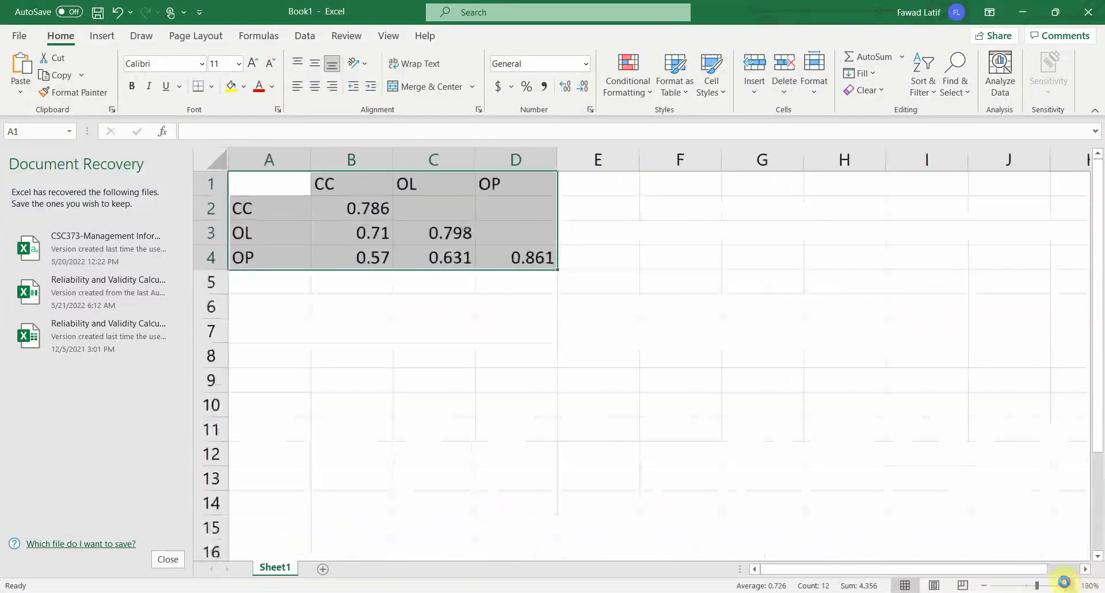
left_click(1068, 586)
left_click(1068, 585)
left_click(426, 236)
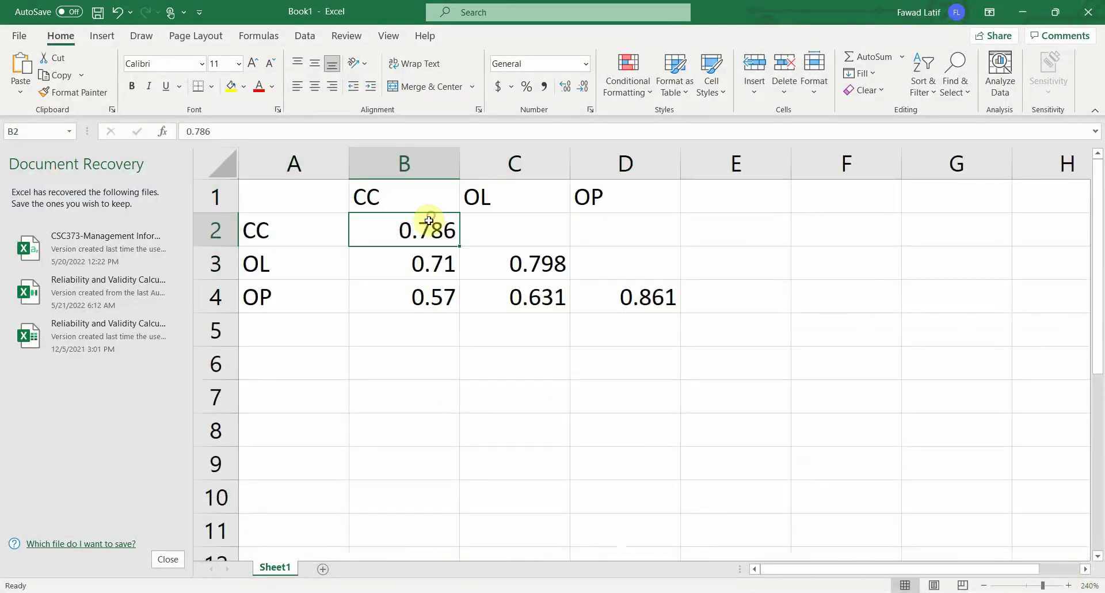
key("ctrl+b")
key("Right")
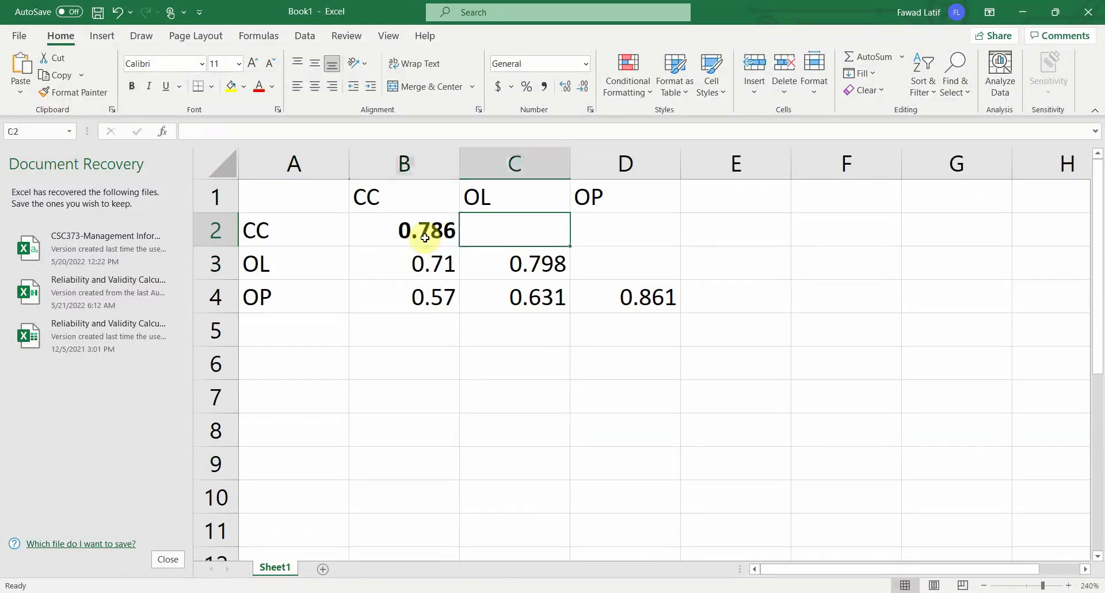
key("Down")
key("ctrl+b")
key("ctrl+i")
key("Down")
key("Right")
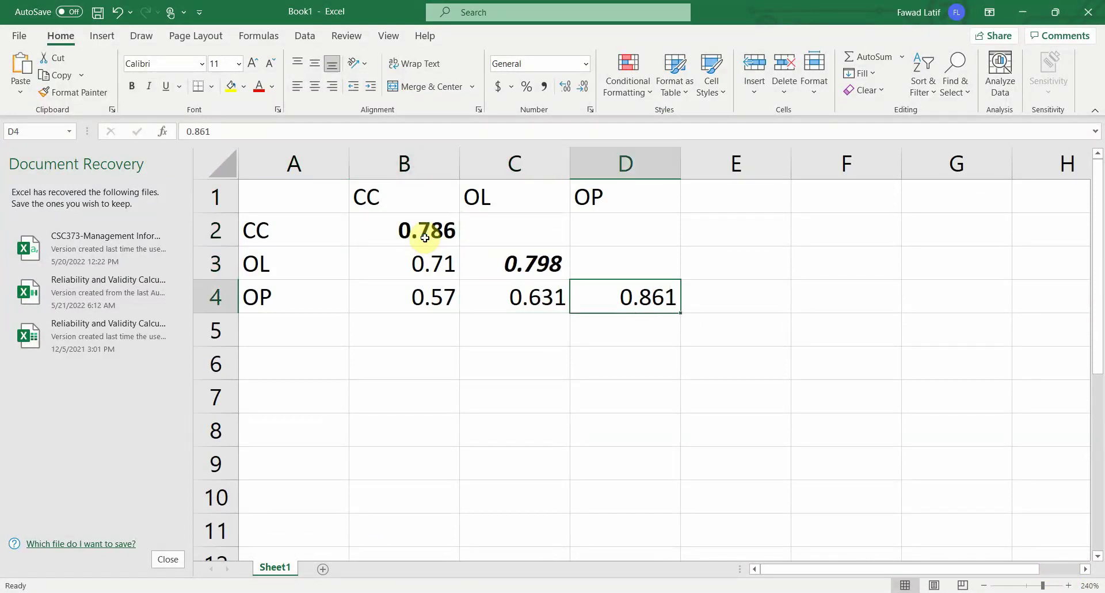
key("ctrl+b")
key("ctrl+i")
left_click(425, 238)
key("ctrl+i")
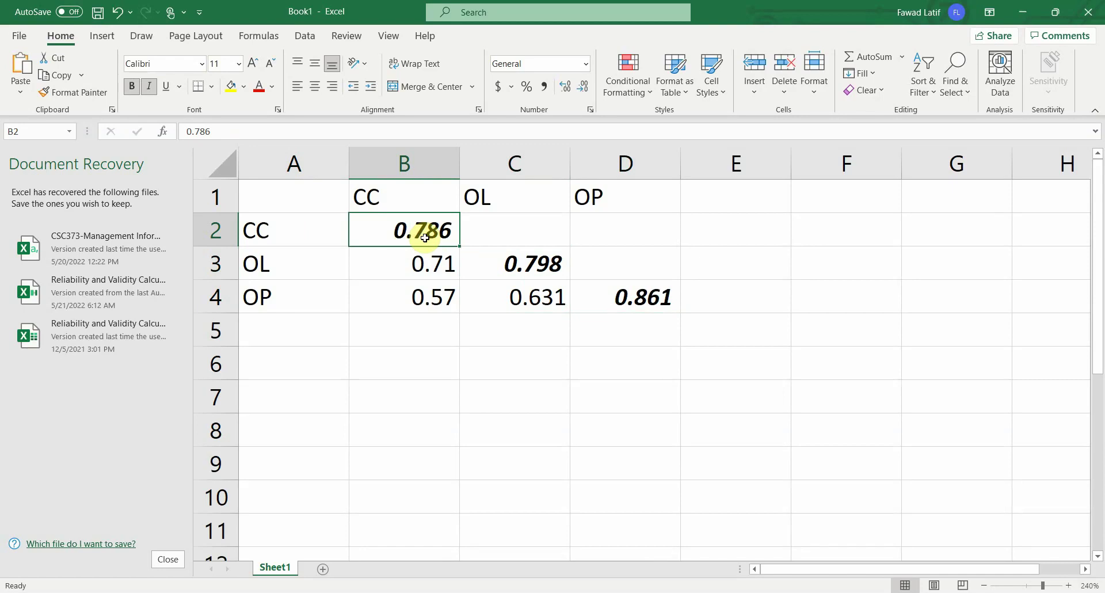
Compare CC's diagonal value in B2 with the correlations below it in B3 and B4
key("Up")
key("Down")
key("Down")
key("Up")
key("Down")
key("Up")
key("Down")
key("Down")
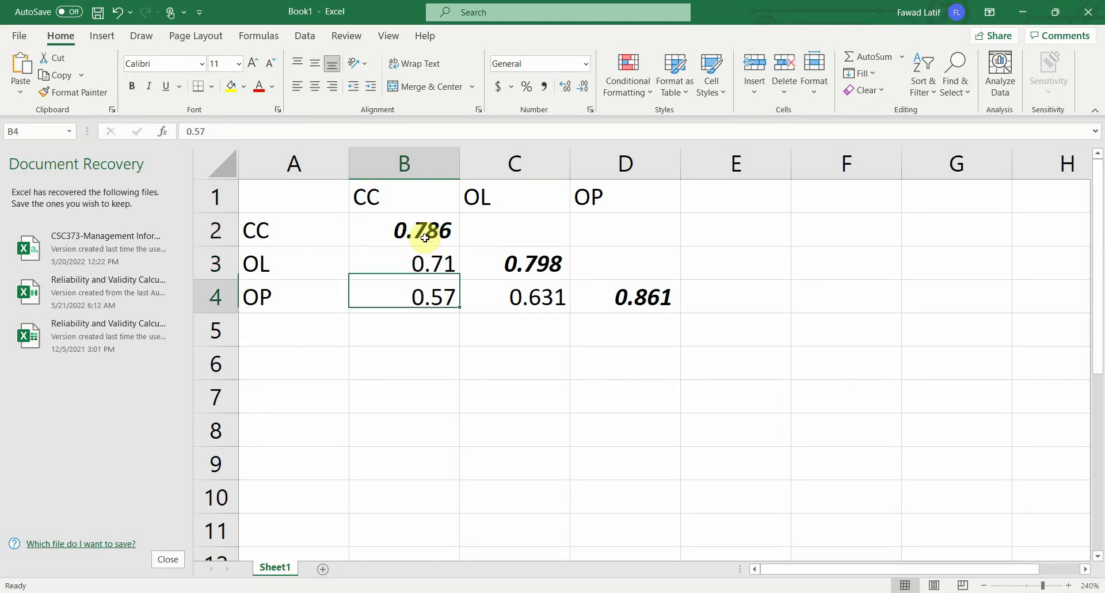
Compare OL's diagonal value in C3 with its correlations in B3 and C4
key("Up")
key("Right")
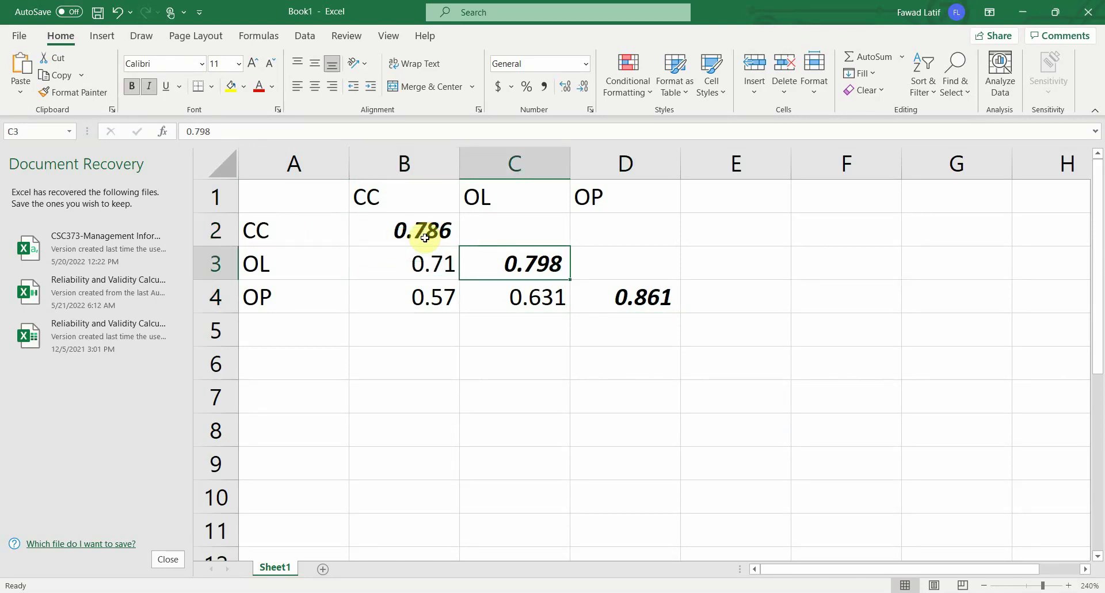
key("Left")
key("Right")
key("Down")
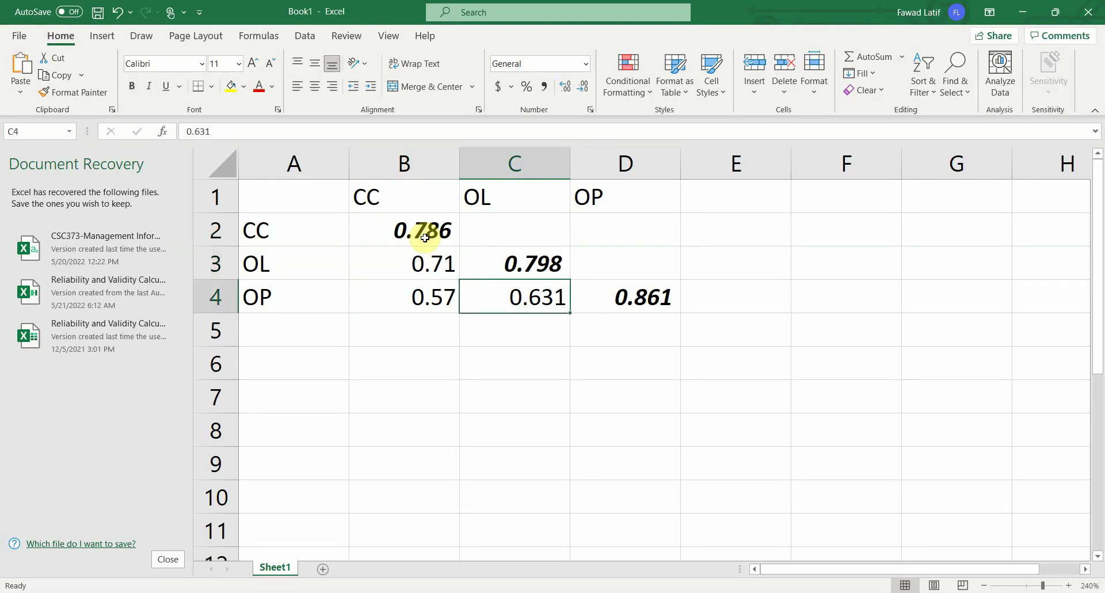
Copy the OL–CC correlation from cell B3 into the mirrored cell C2
key("Up")
key("Left")
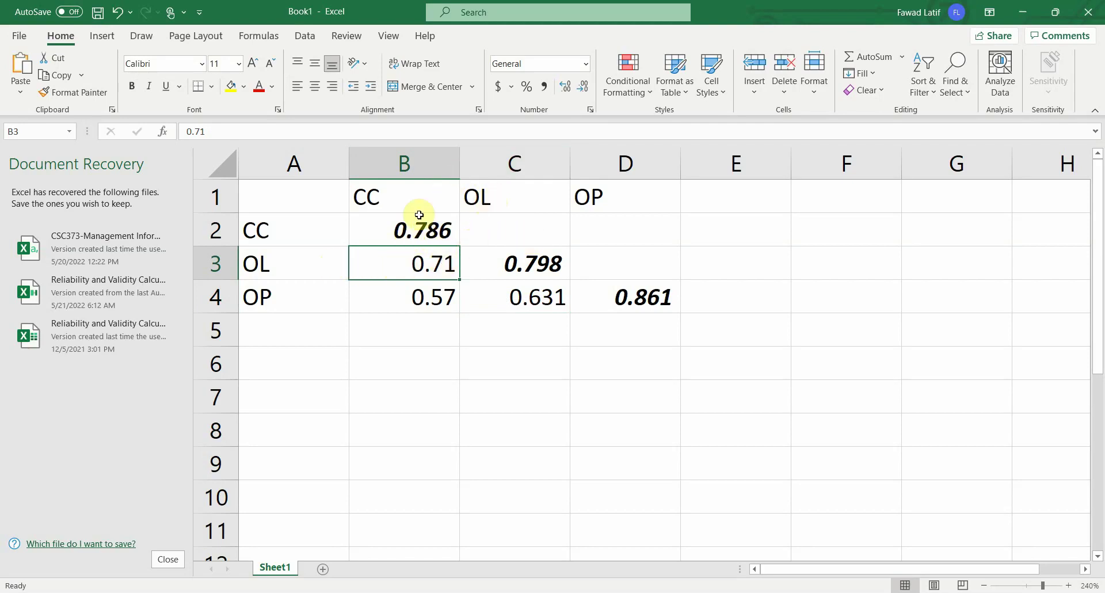
key("ctrl+c")
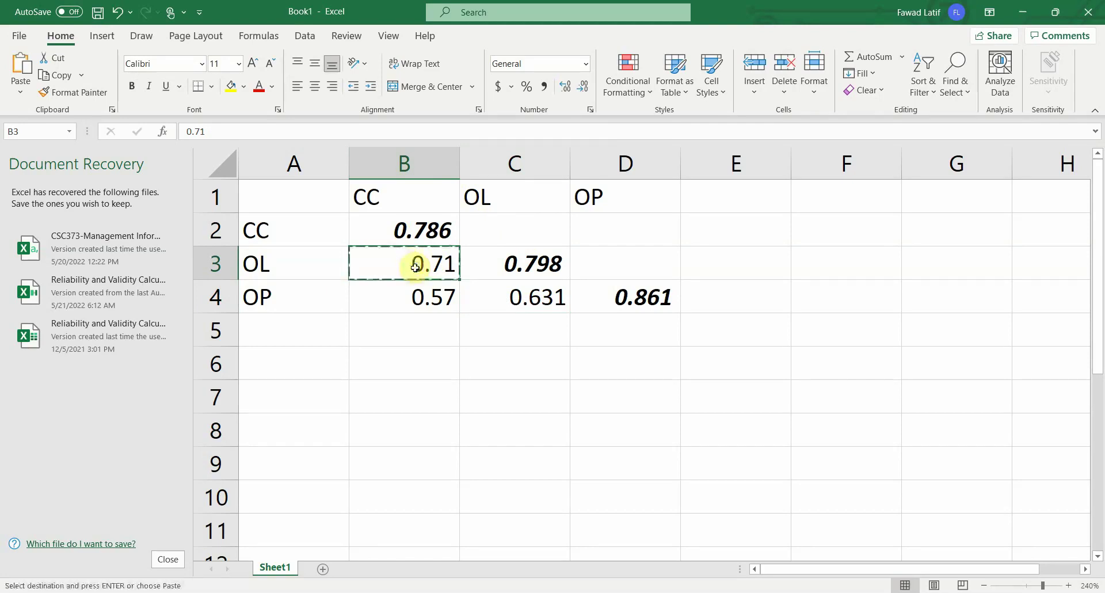
left_click(477, 239)
key("ctrl+v")
key("Escape")
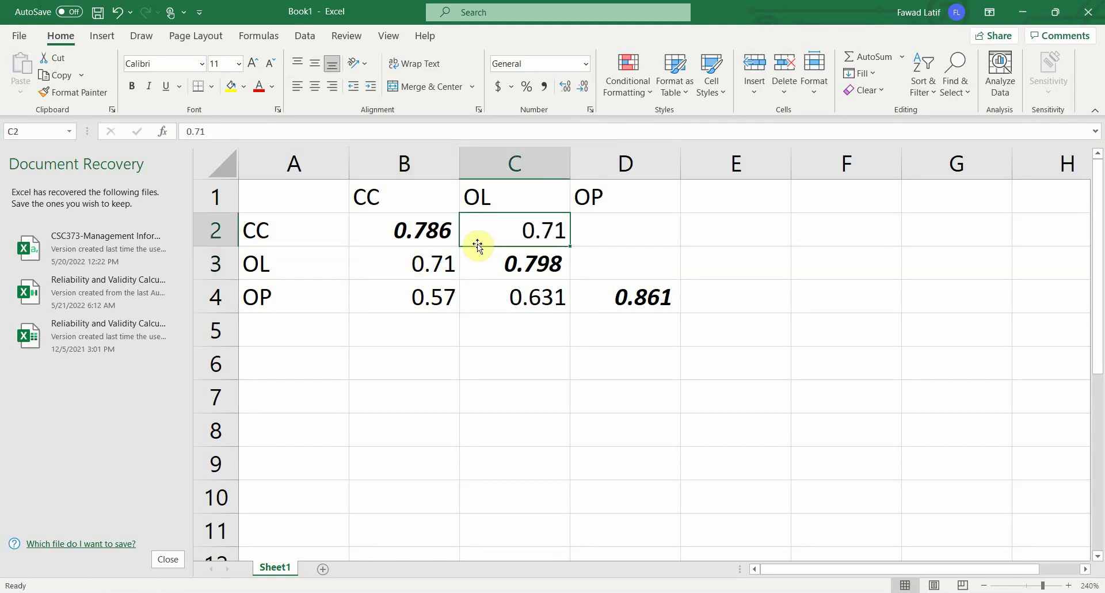
Compare OL's diagonal value in C3 with the correlations above and below it in C2 and C4
key("Down")
key("Up")
key("Down")
key("Down")
key("Up")
key("Up")
key("Down")
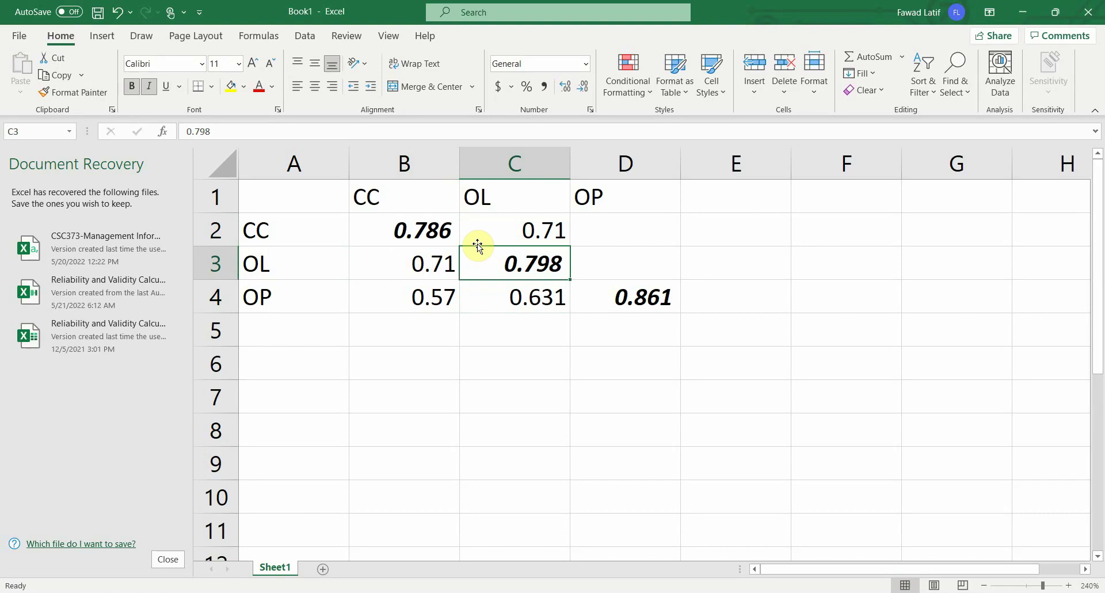
Check column D for correlations above and below OP's diagonal value in D4
key("Right")
key("Down")
key("Up")
key("Up")
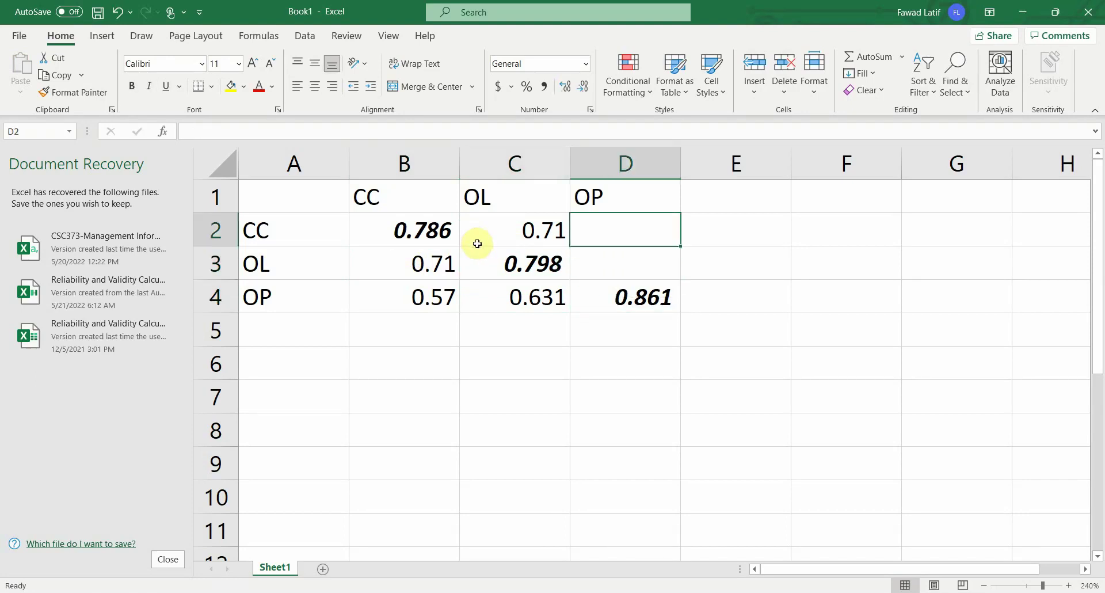
key("Down")
key("Down")
key("Down")
key("Down")
key("Down")
key("Down")
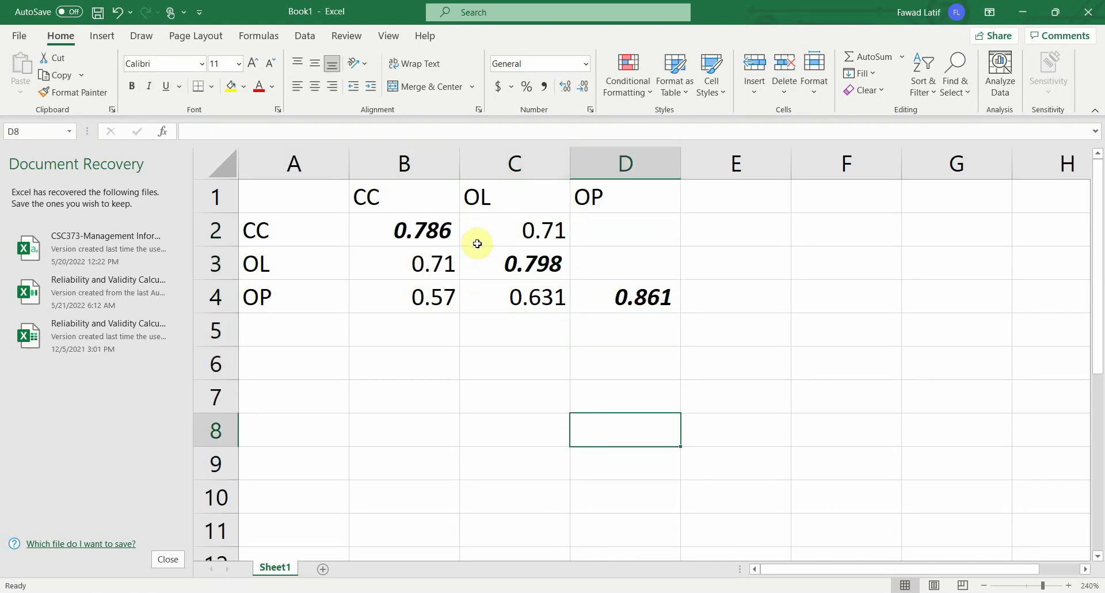
Compare OP's diagonal value in D4 with its correlations in B4 and C4
key("Up")
key("Up")
key("Up")
key("Up")
key("Left")
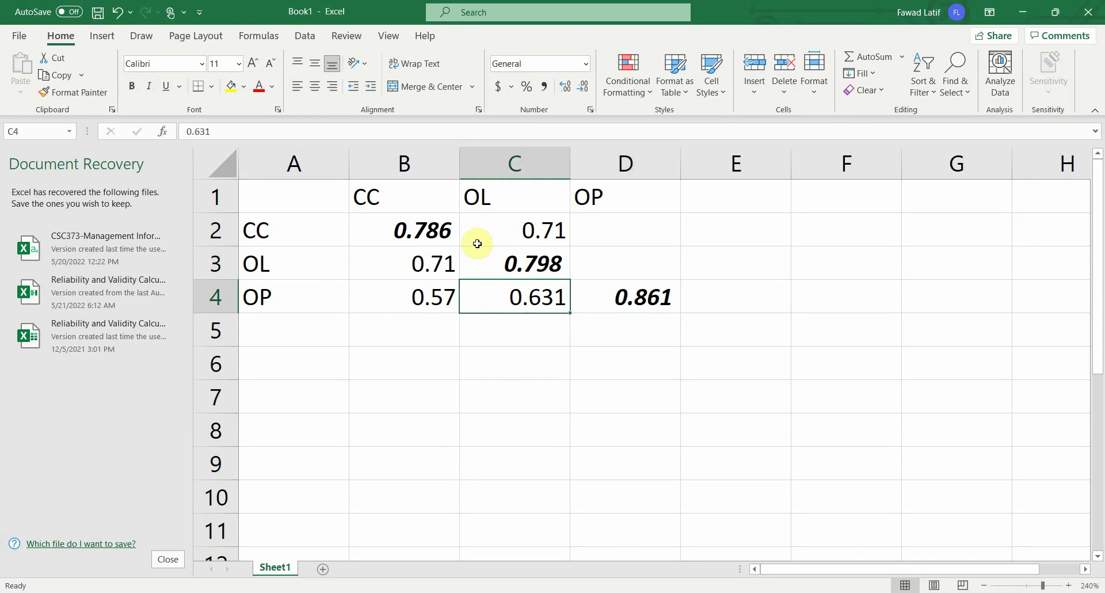
key("Left")
key("Left")
key("Right")
key("Right")
key("Left")
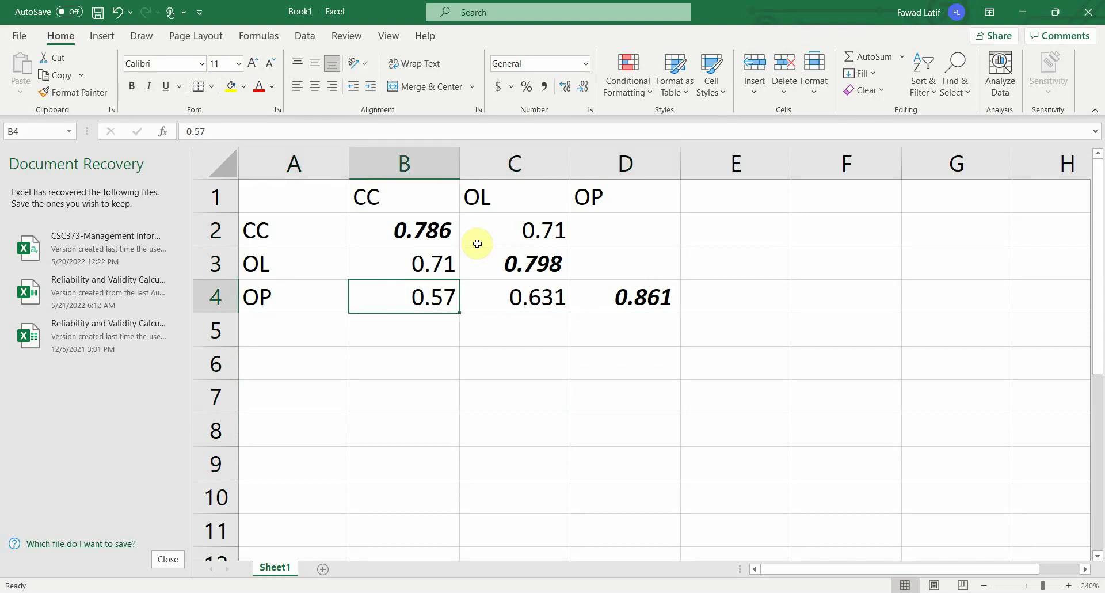
key("Right")
key("Right")
key("Left")
key("Left")
key("Right")
key("Right")
Copy the OP–CC correlation from cell B4 into the mirrored cell D2
key("Up")
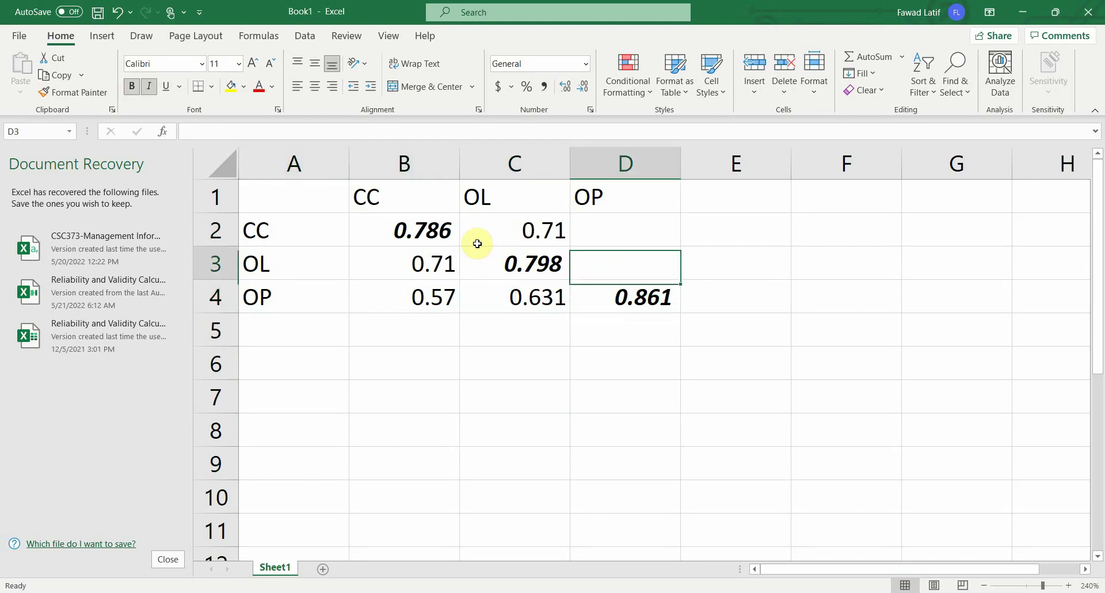
key("Up")
key("Down")
key("Left")
key("Left")
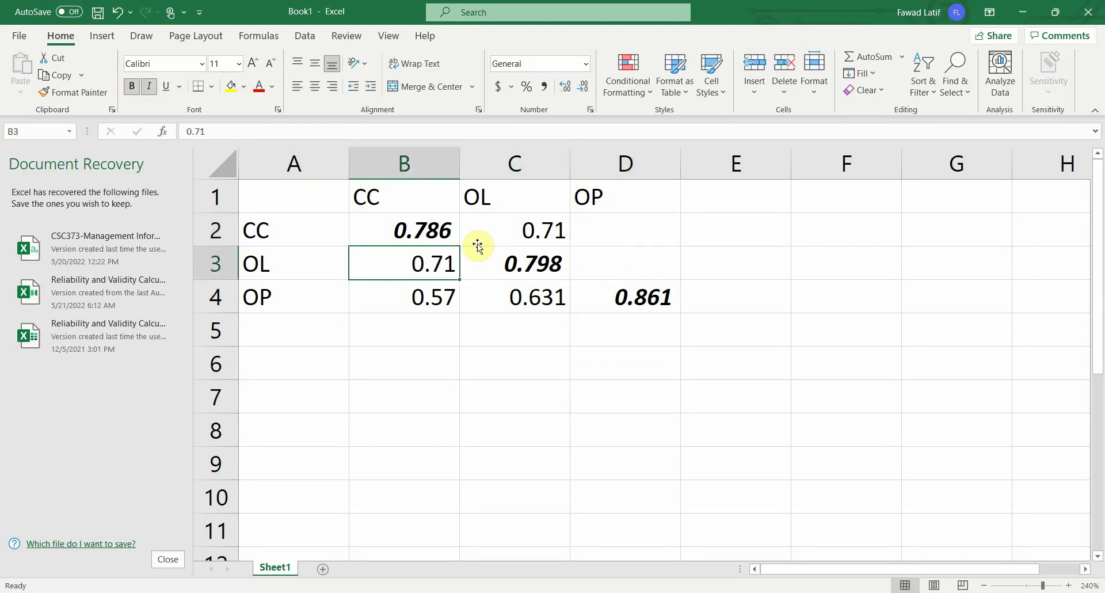
key("Down")
key("ctrl+c")
key("Right")
key("Right")
key("Up")
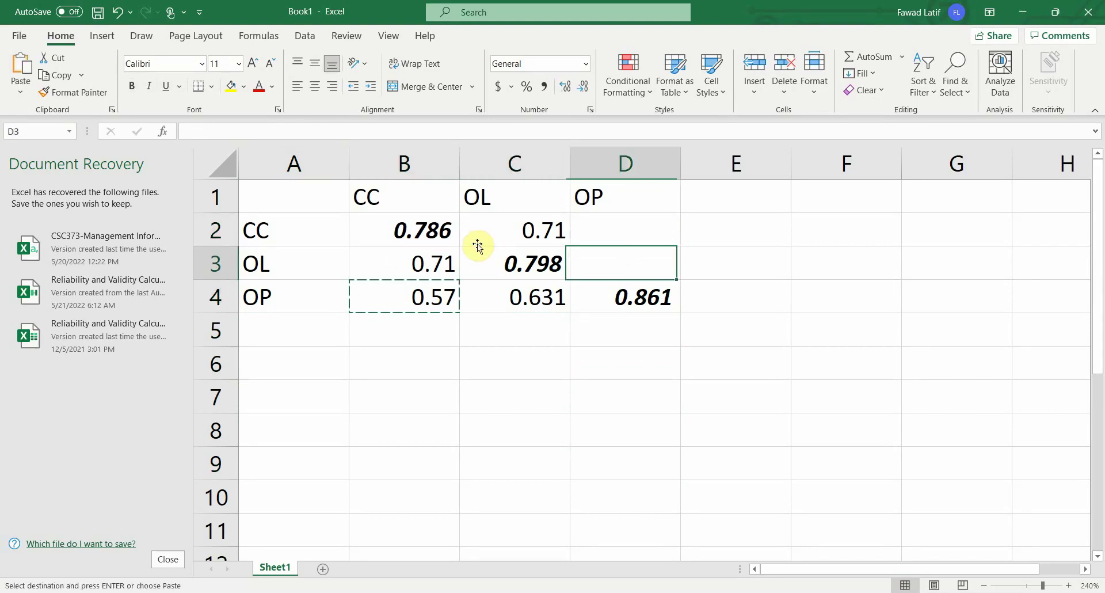
key("Up")
key("ctrl+v")
key("Left")
key("Down")
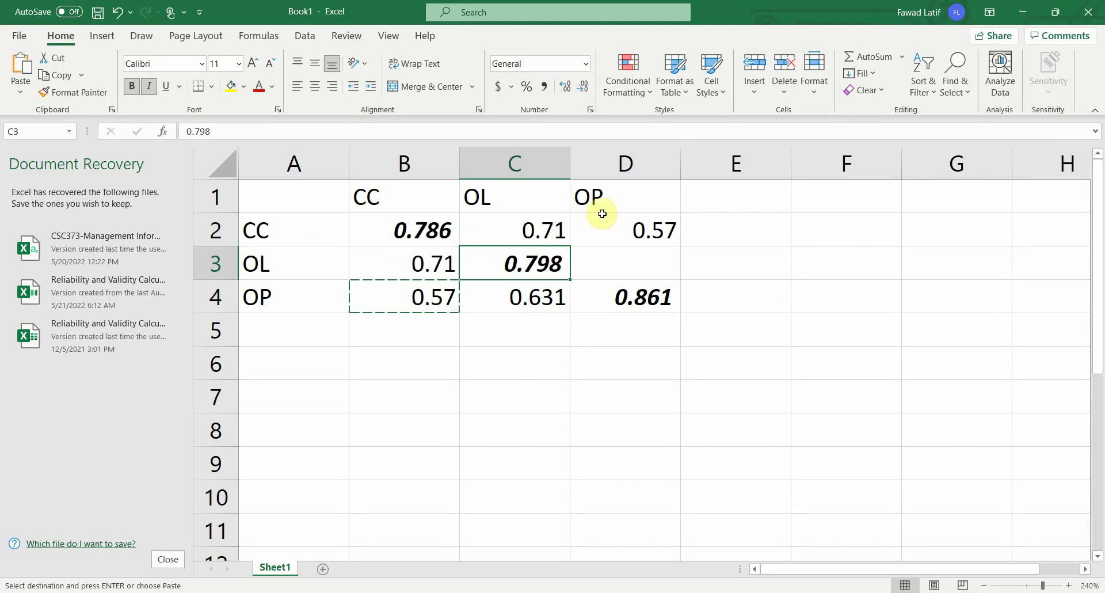
Copy the OP–OL correlation from cell C4 into the mirrored cell D3
left_click(616, 263)
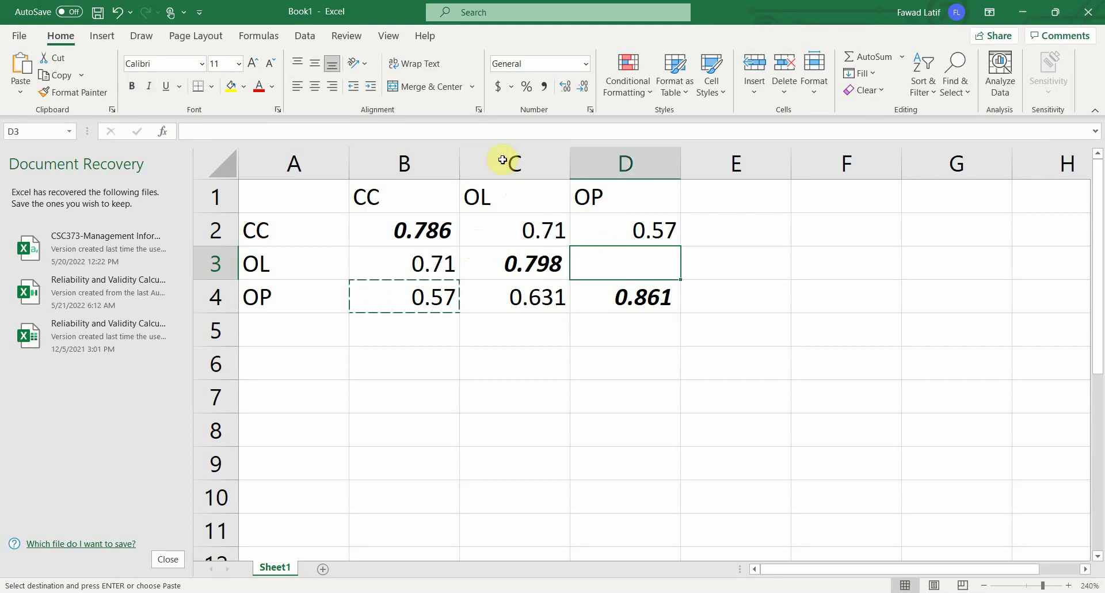
left_click(507, 294)
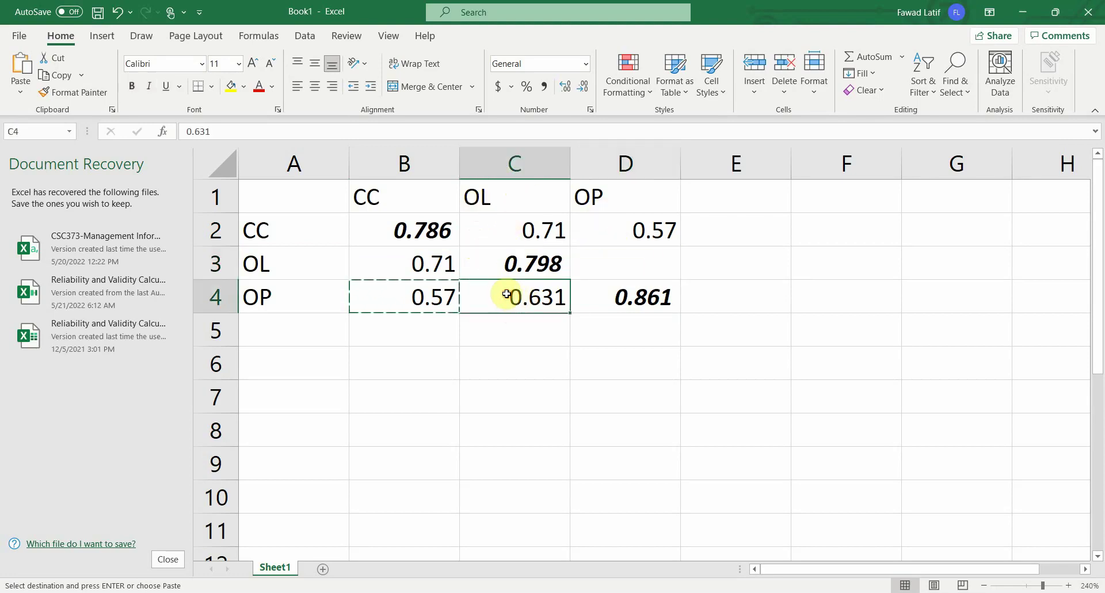
key("ctrl+c")
left_click(627, 264)
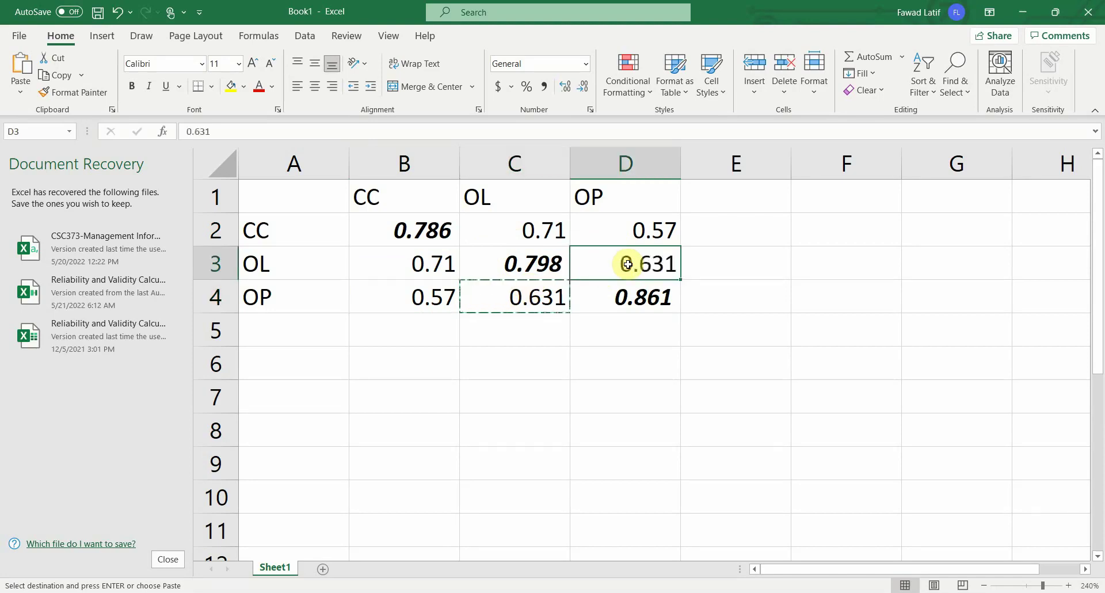
Compare the diagonal values in D4, C3 and B2 with the other correlations in their respective columns
left_click(655, 296)
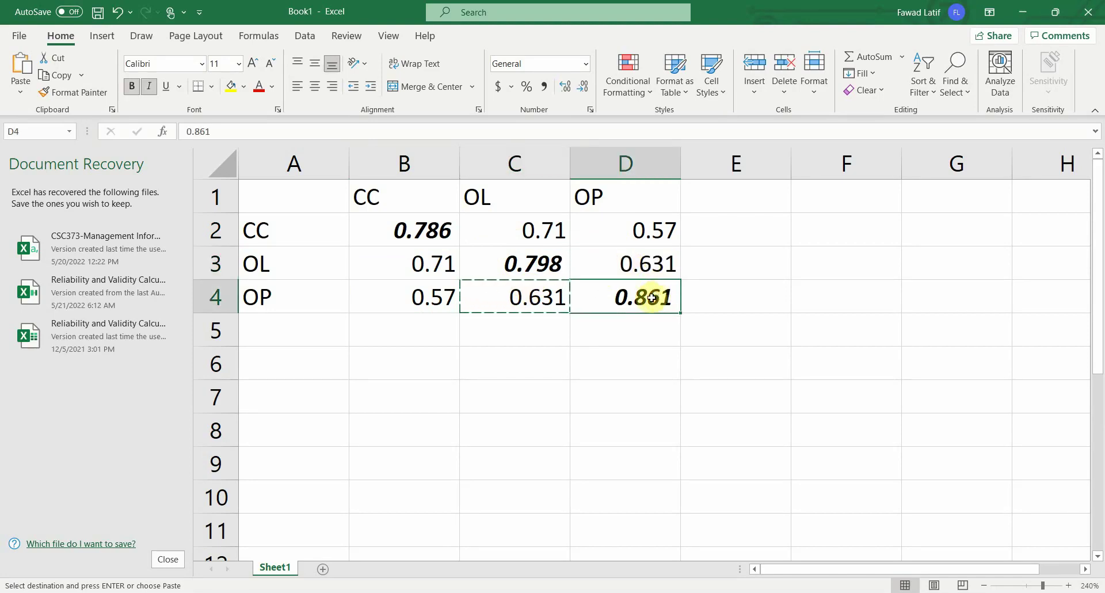
left_click_drag(624, 222, 637, 253)
left_click(534, 251)
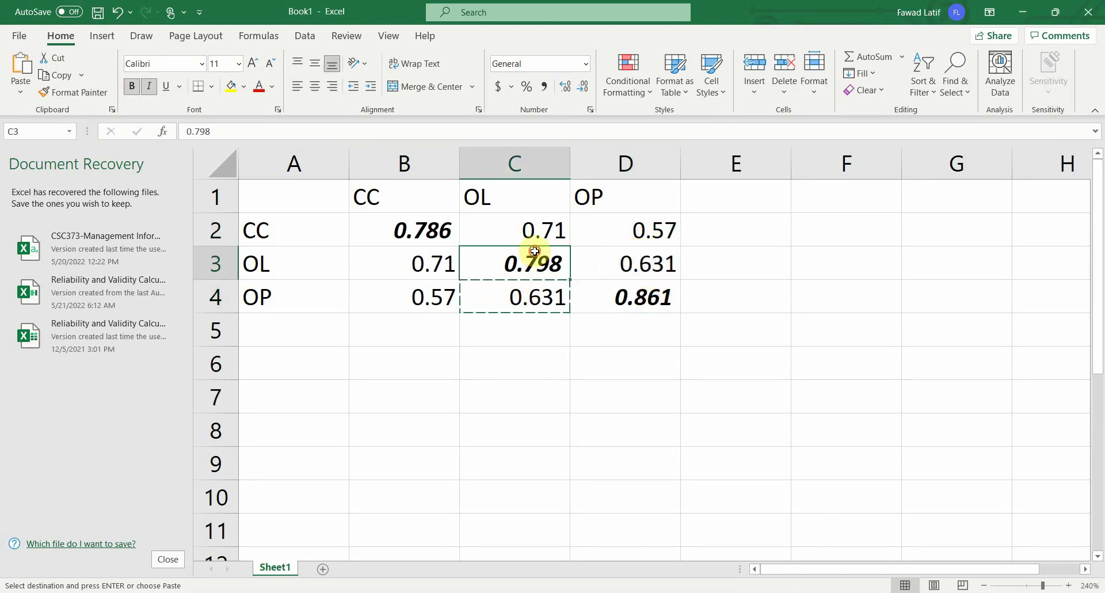
left_click(530, 231)
left_click(531, 290)
left_click(435, 234)
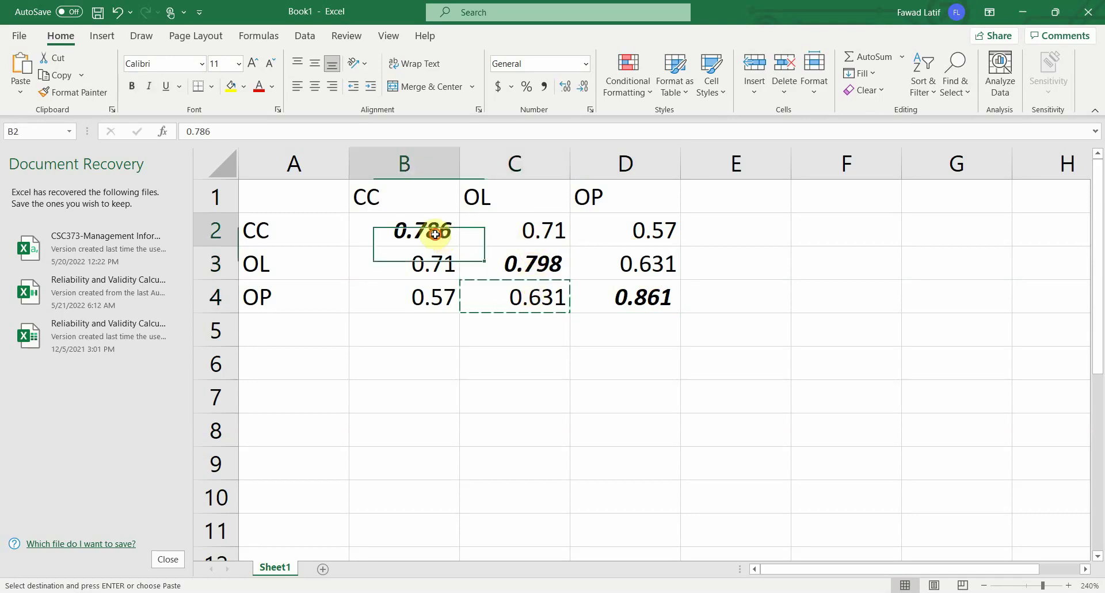
left_click_drag(434, 247, 432, 288)
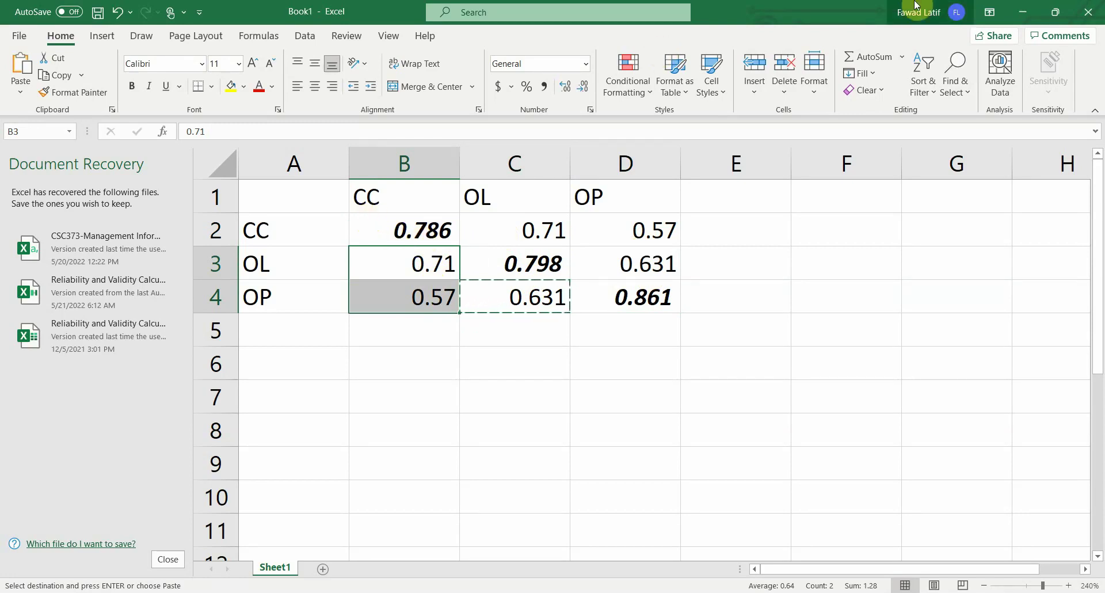
Minimize Excel and SmartPLS to return to the Discriminant Validity slide and reveal its Heterotrait-Monotrait Ratio heading
left_click(1023, 12)
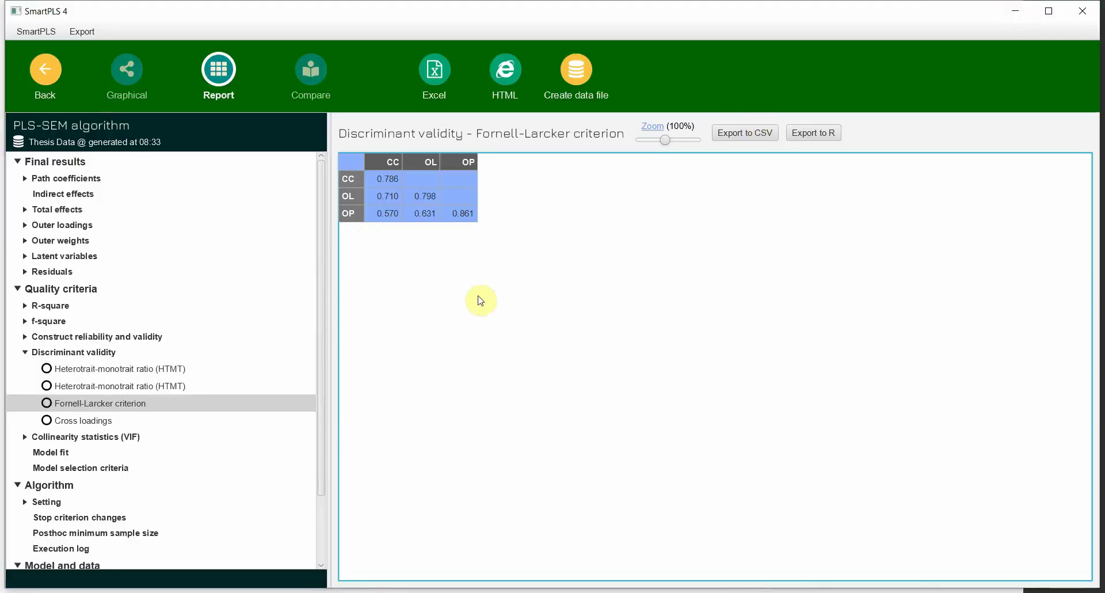
left_click(1015, 10)
left_click(557, 470)
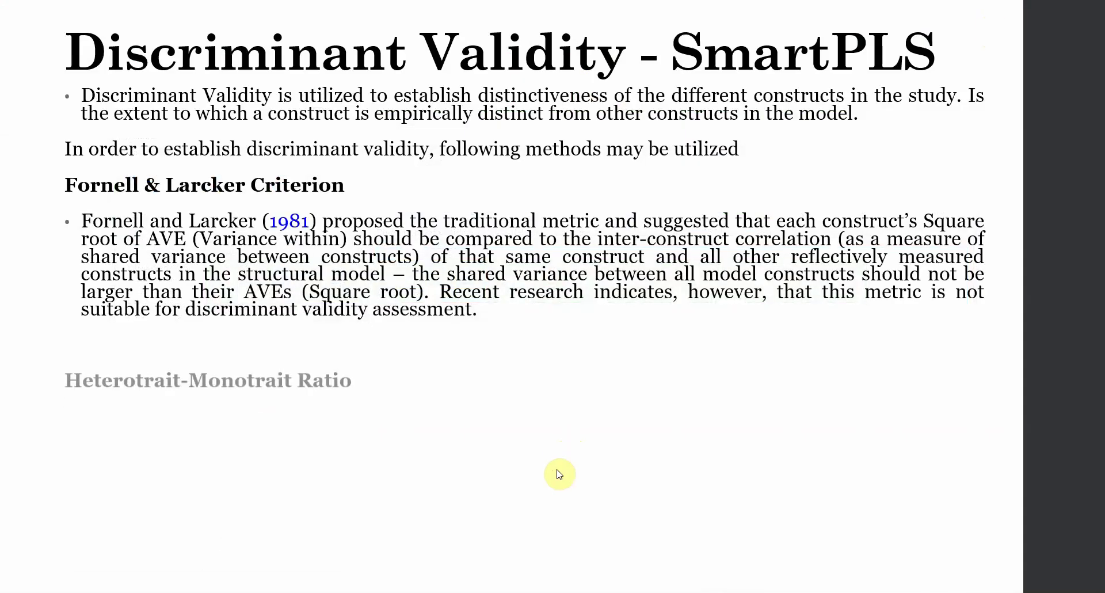